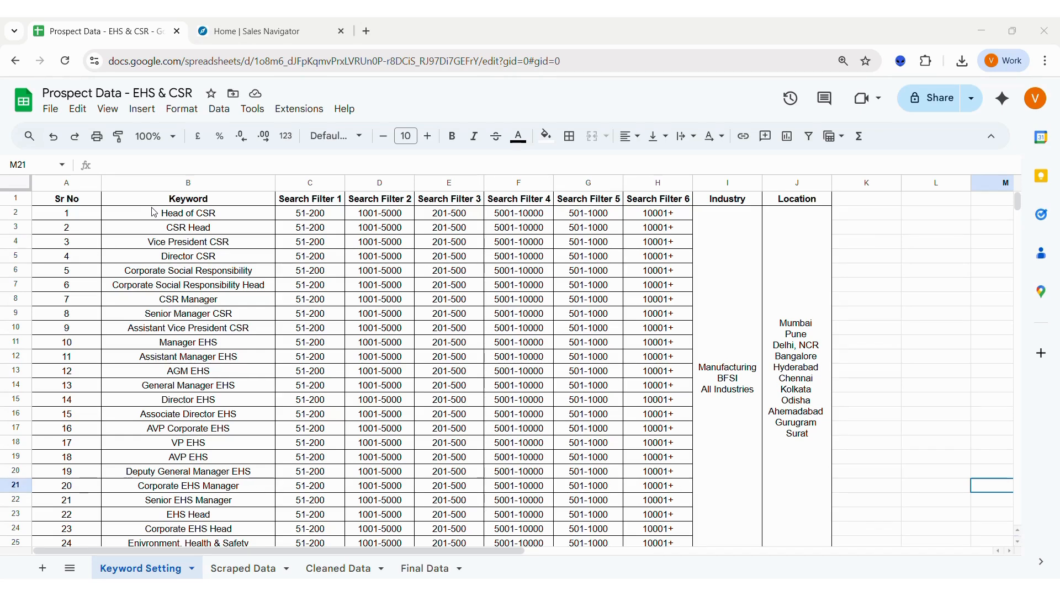
pyautogui.click(209, 274)
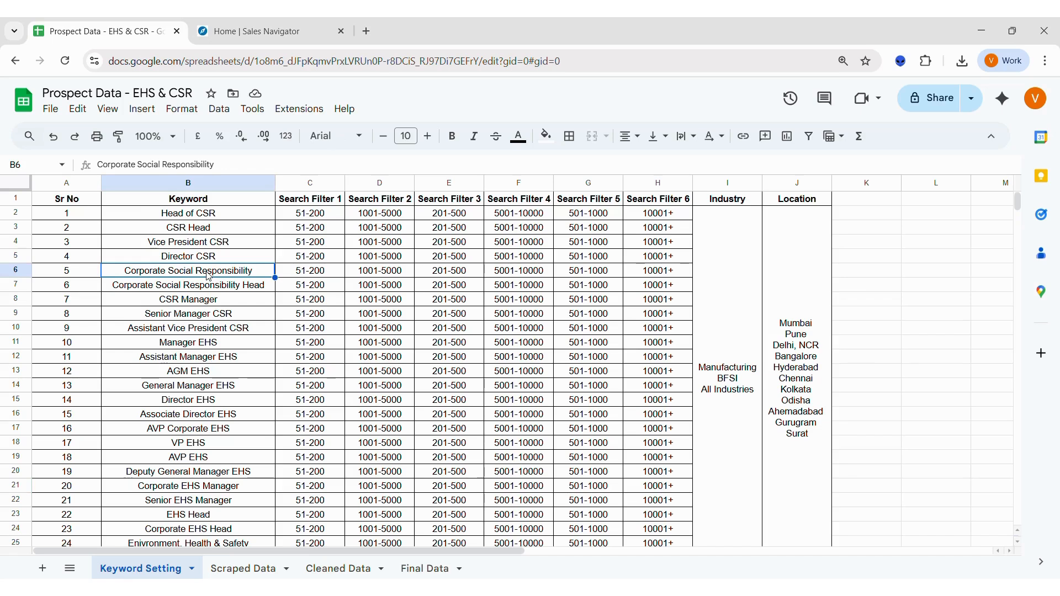
pyautogui.keyDown('ctrl'); pyautogui.click(261, 543); pyautogui.keyUp('ctrl')
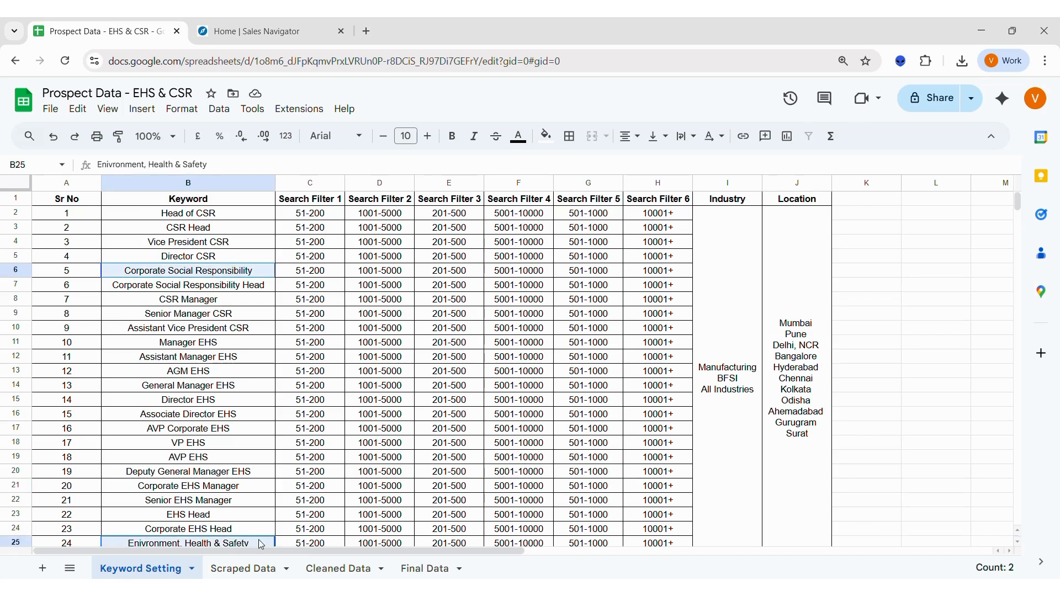
pyautogui.click(270, 399)
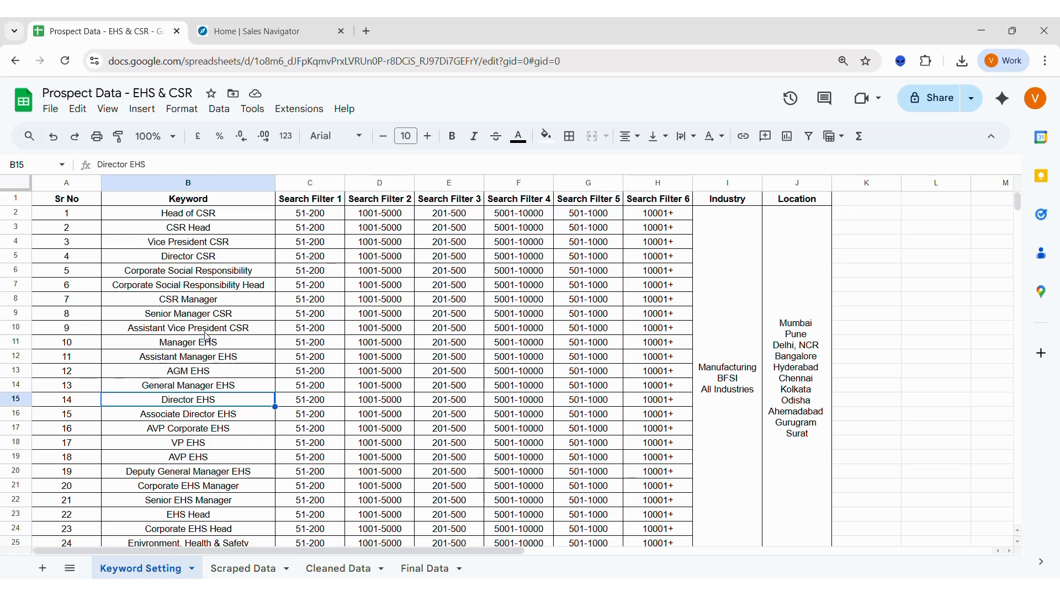
pyautogui.click(226, 362)
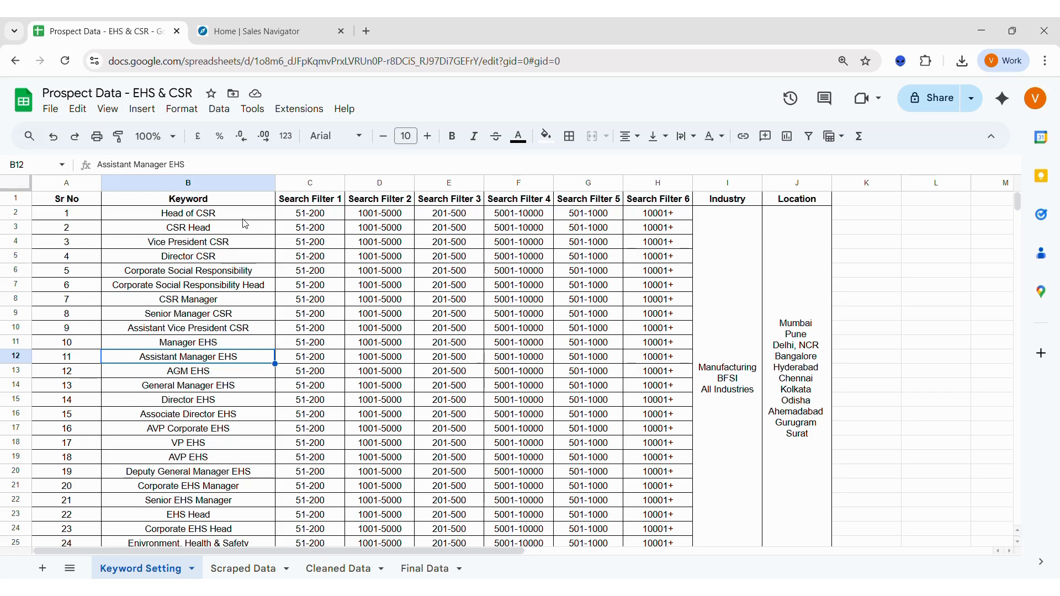
# Switch to Sales Navigator and search for leads with the keyword CSR
pyautogui.click(254, 32)
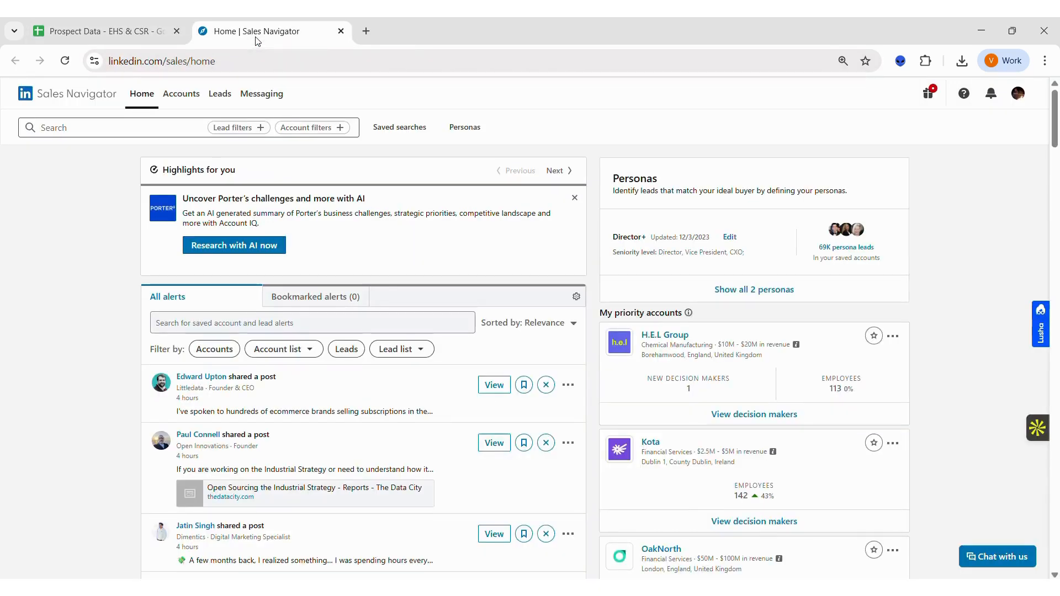
pyautogui.click(164, 135)
pyautogui.write('qSR')
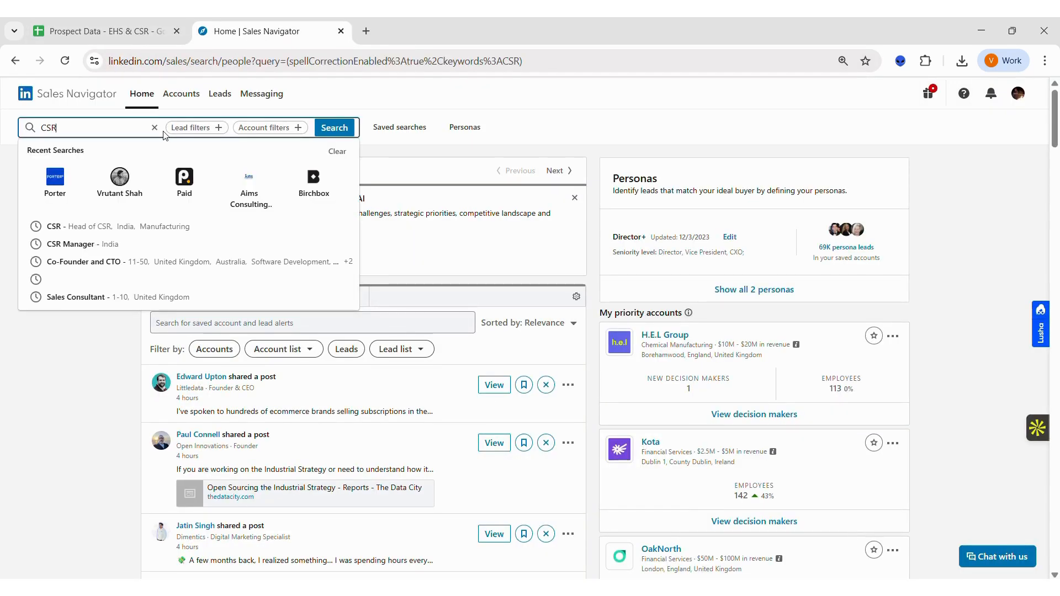
pyautogui.press('Return')
# Filter the CSR lead results by geography to include India
pyautogui.click(172, 411)
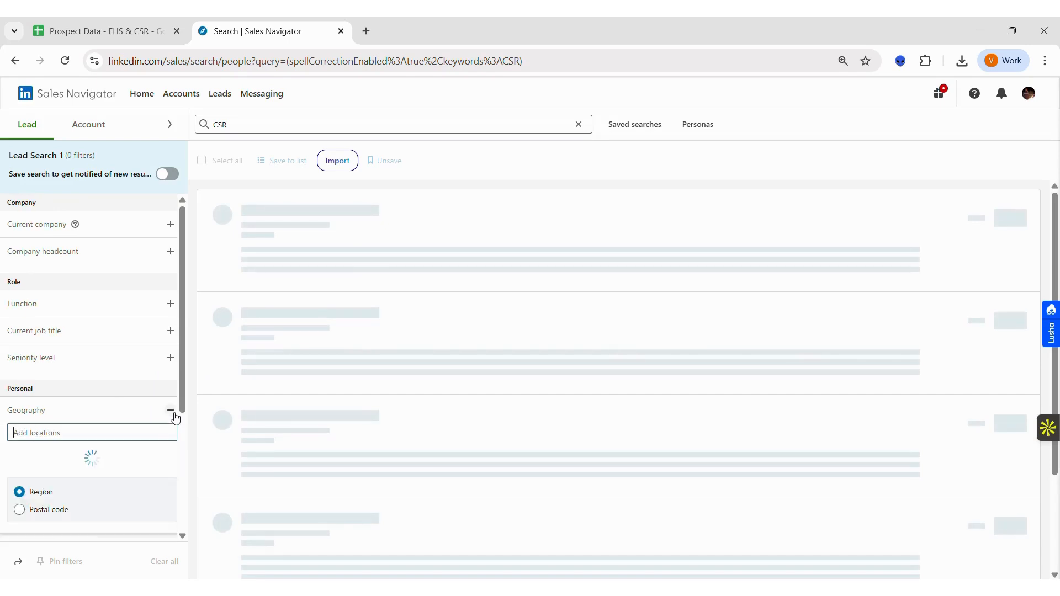
pyautogui.write('India')
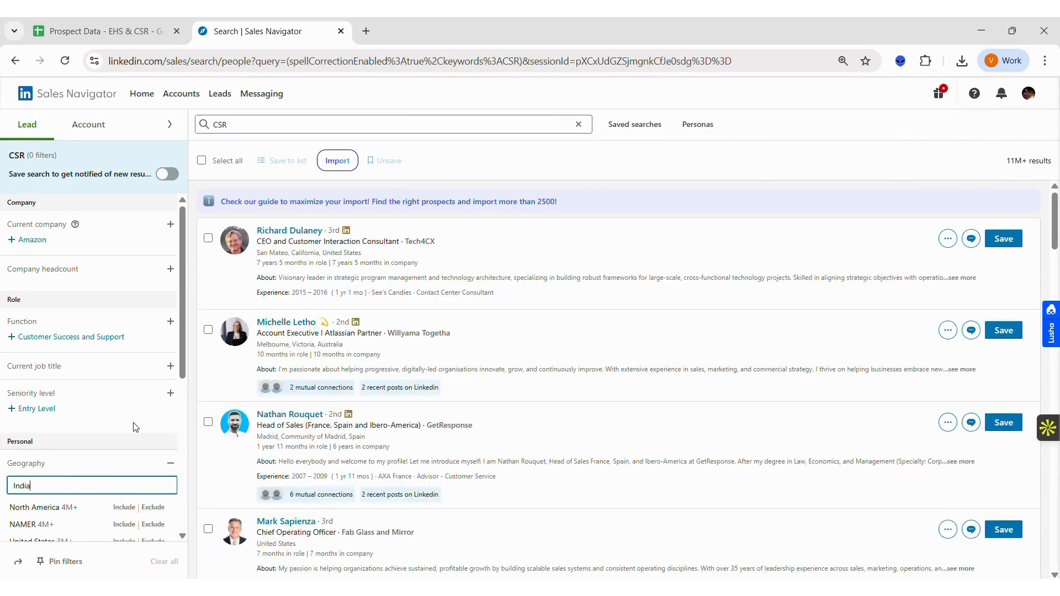
pyautogui.click(112, 507)
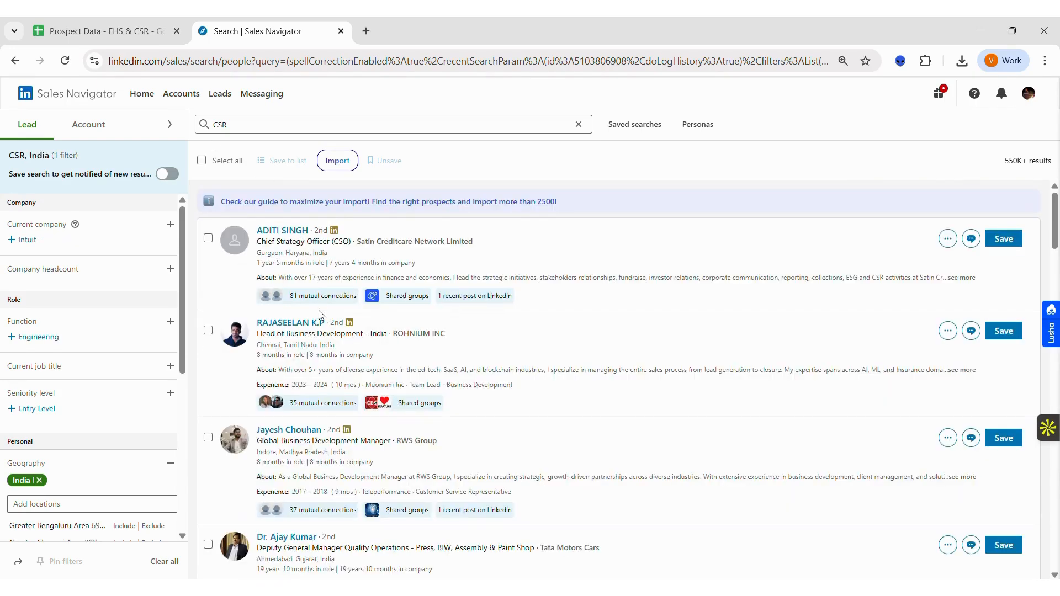
pyautogui.scroll(-4, 313, 418)
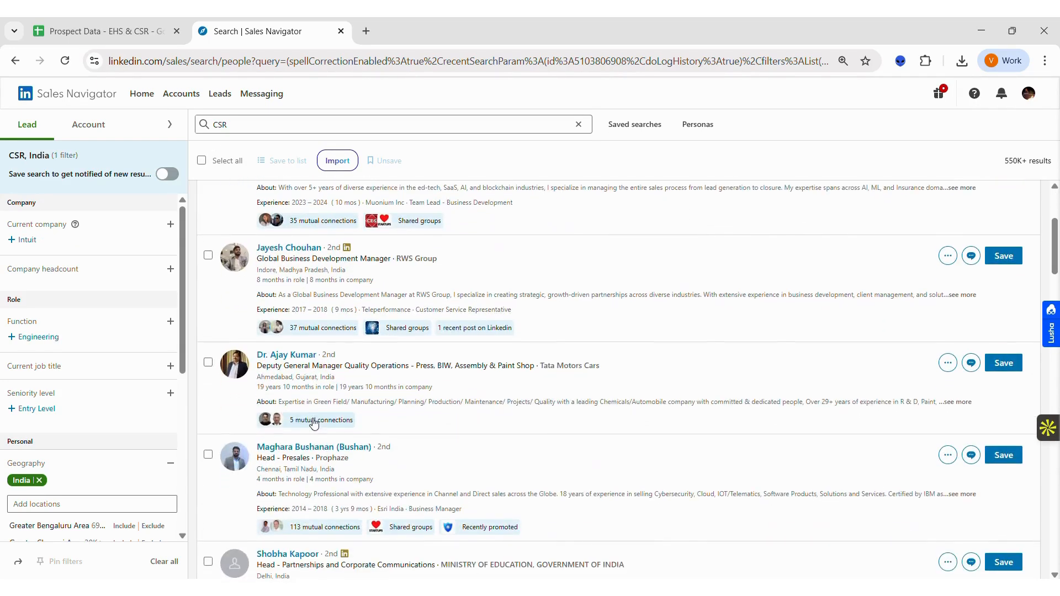
pyautogui.scroll(4, 314, 422)
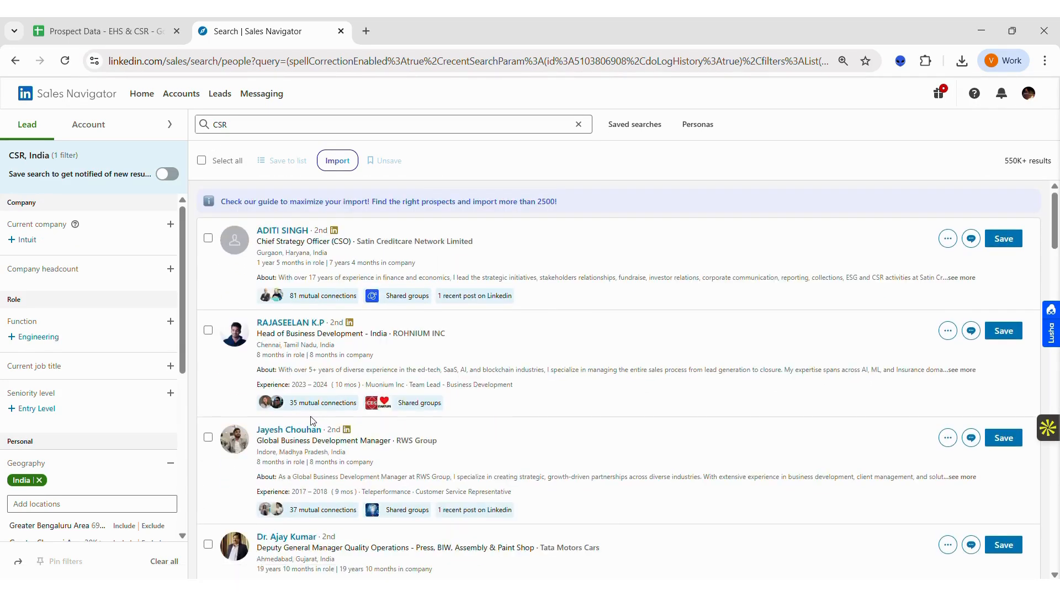
# Add CSR as a current job title filter and look through the resulting leads
pyautogui.click(149, 369)
pyautogui.write('CSR')
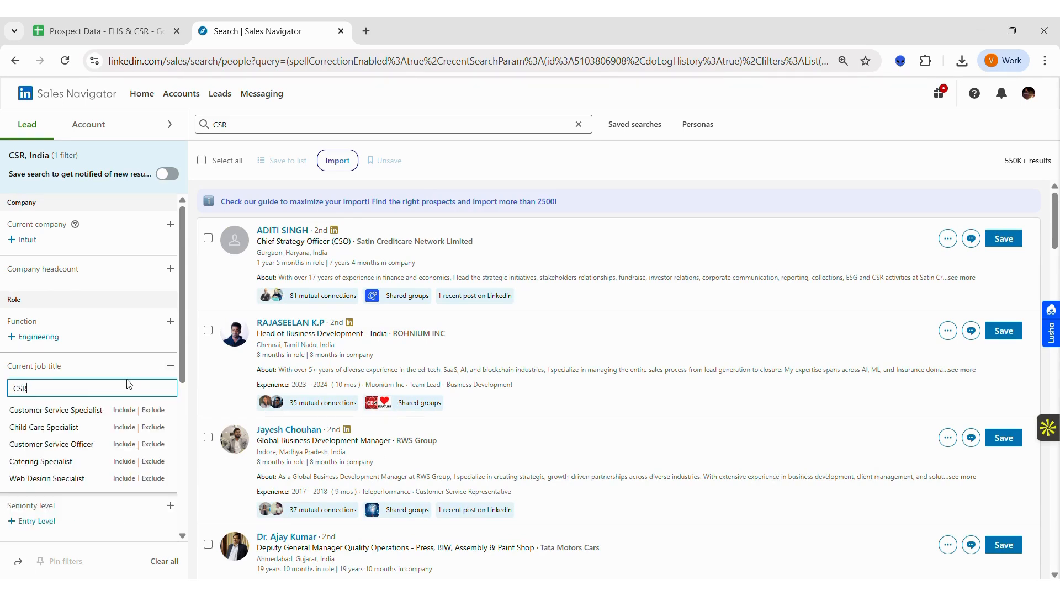
pyautogui.press('Return')
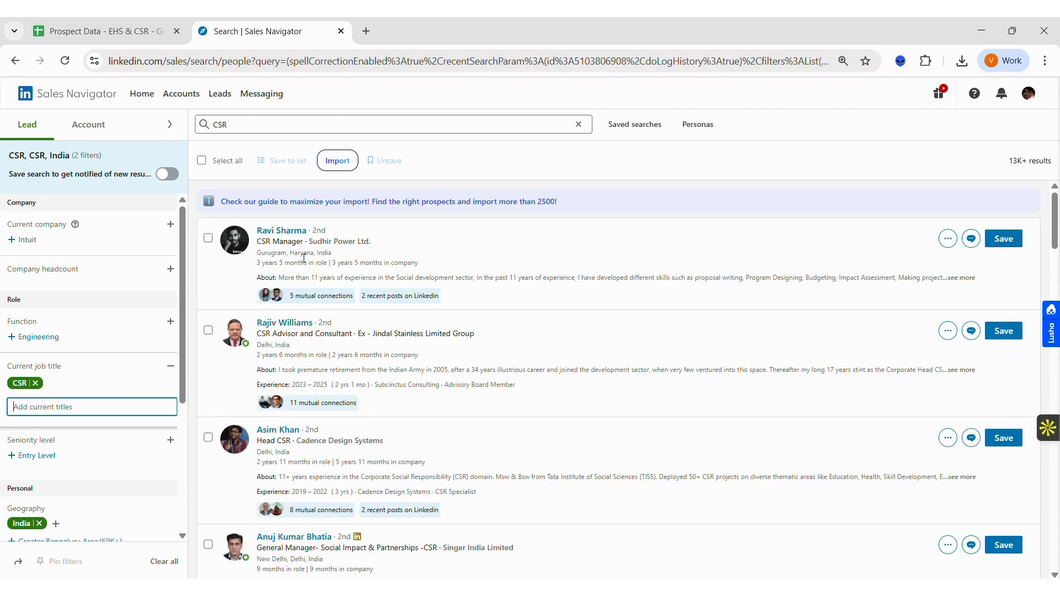
pyautogui.scroll(-6, 310, 459)
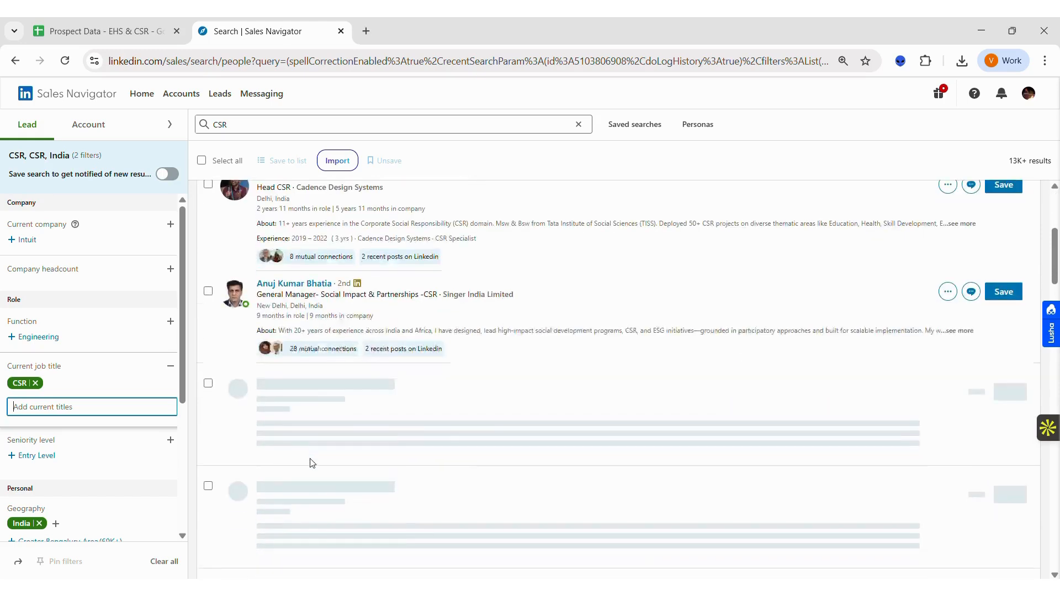
pyautogui.scroll(-5, 311, 458)
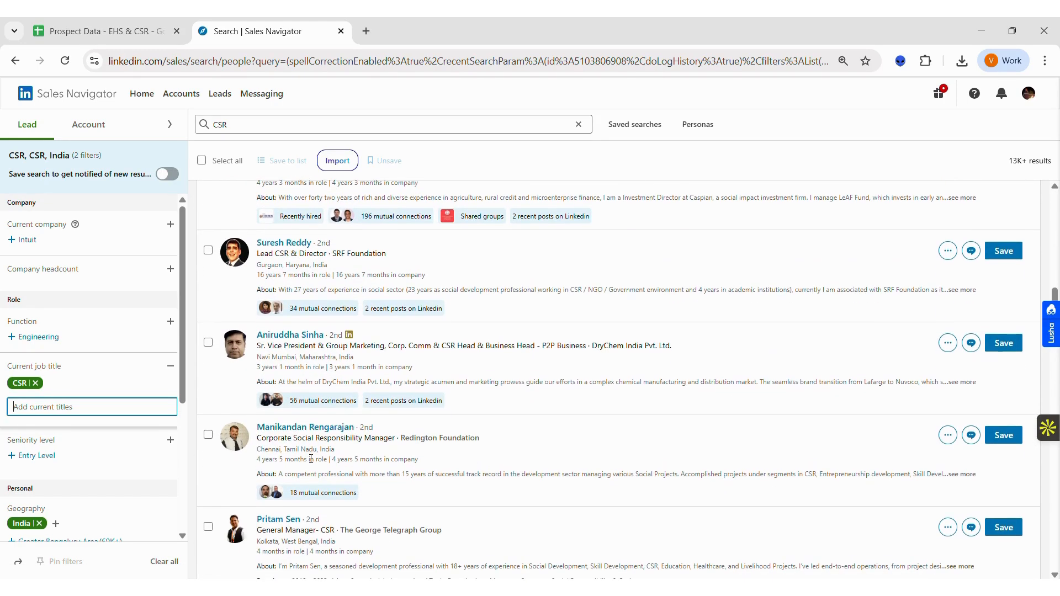
pyautogui.scroll(-2, 311, 458)
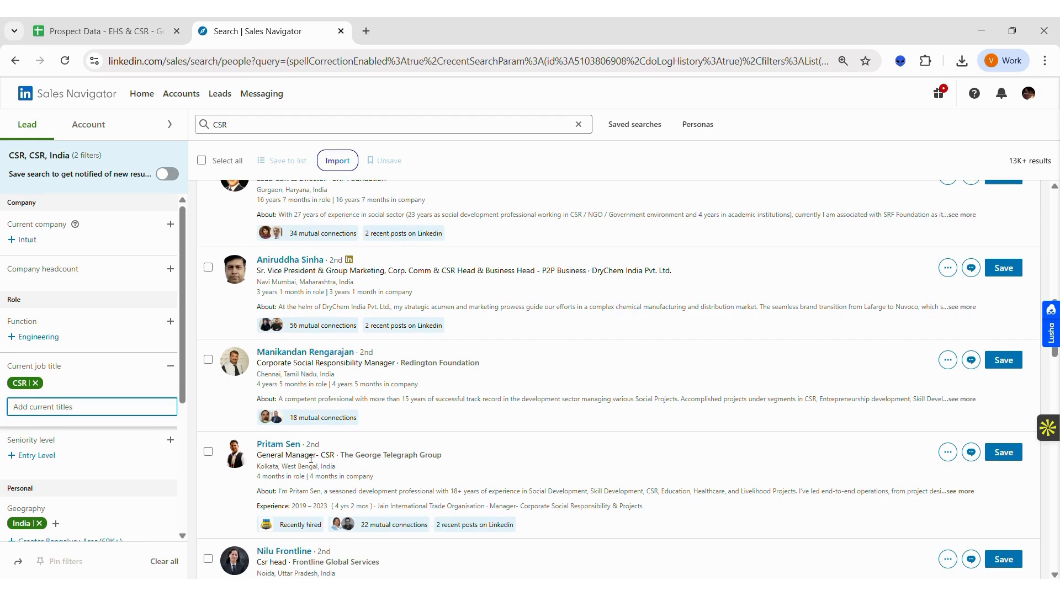
pyautogui.scroll(15, 311, 459)
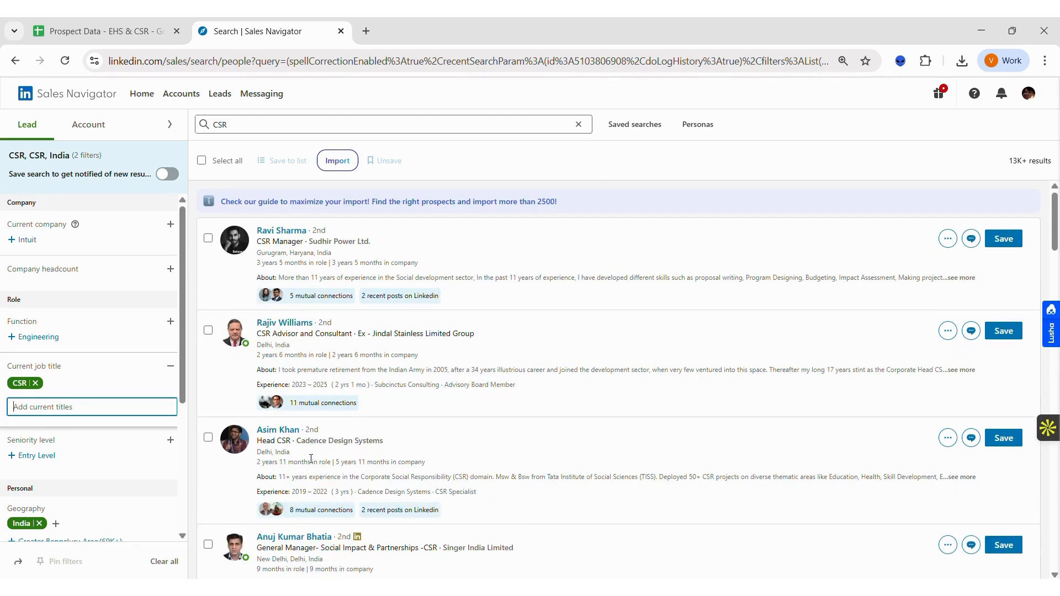
# Switch to the Prospect Data sheet, copy the keyword Head of CSR and check the Industry and Location criteria
pyautogui.click(107, 27)
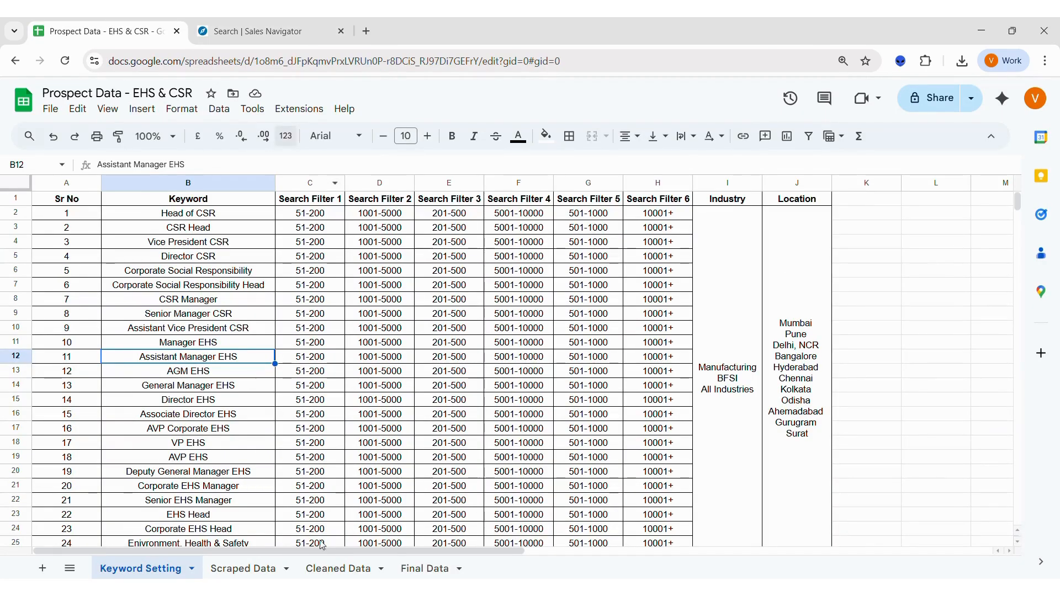
pyautogui.click(265, 219)
pyautogui.hotkey('ctrl', 'shift', 'Down')
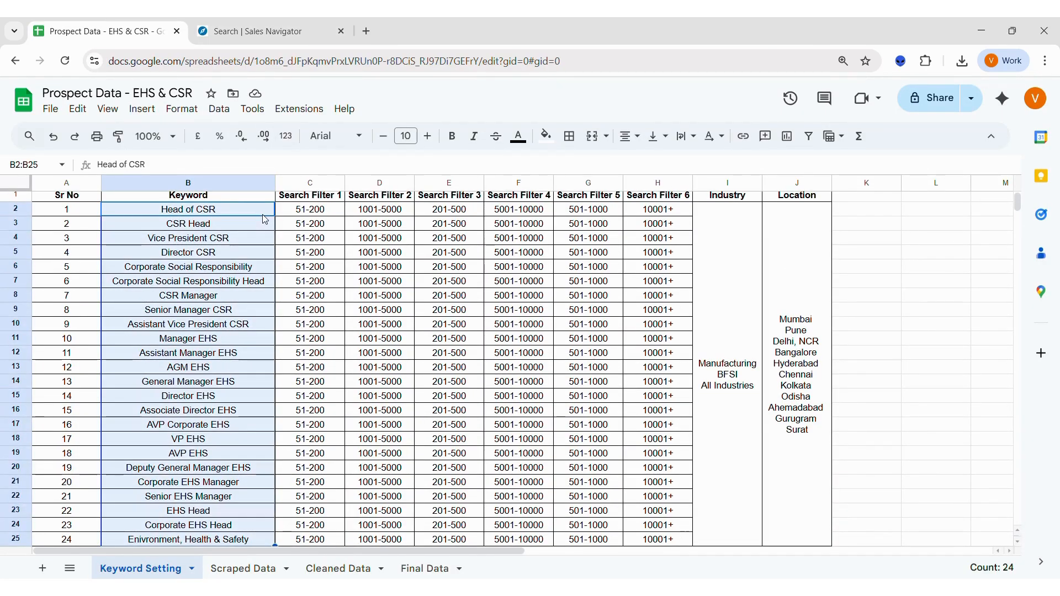
pyautogui.press('Up')
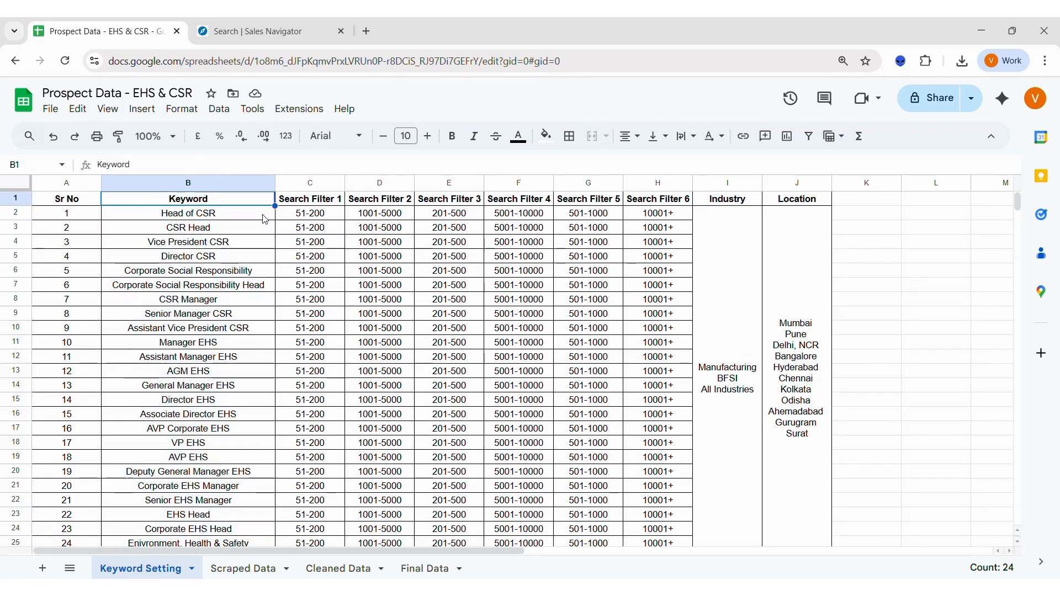
pyautogui.click(265, 220)
pyautogui.hotkey('shift', 'Down')
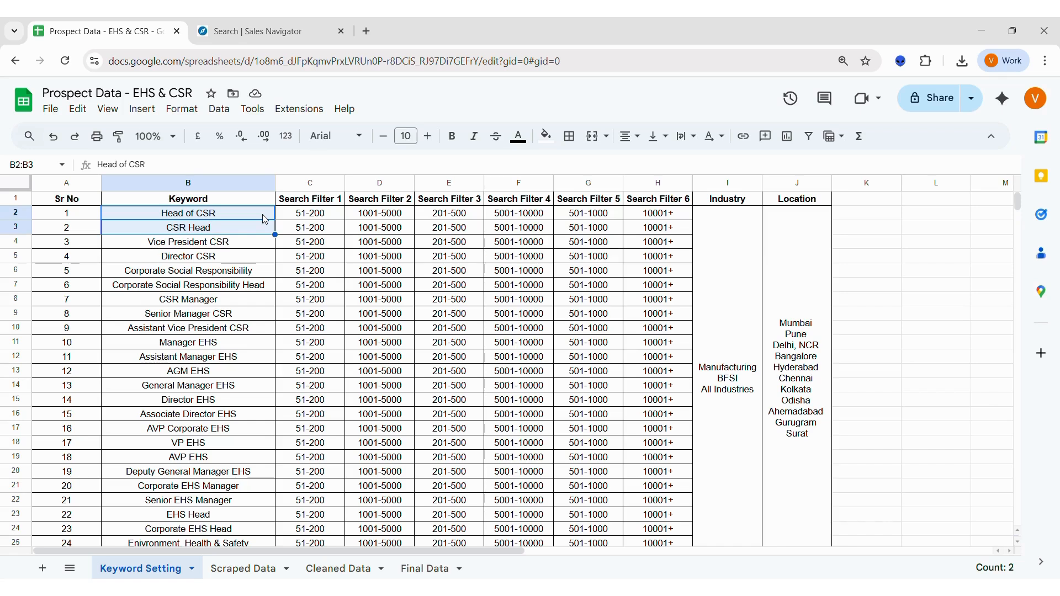
pyautogui.click(265, 220)
pyautogui.hotkey('ctrl', 'c')
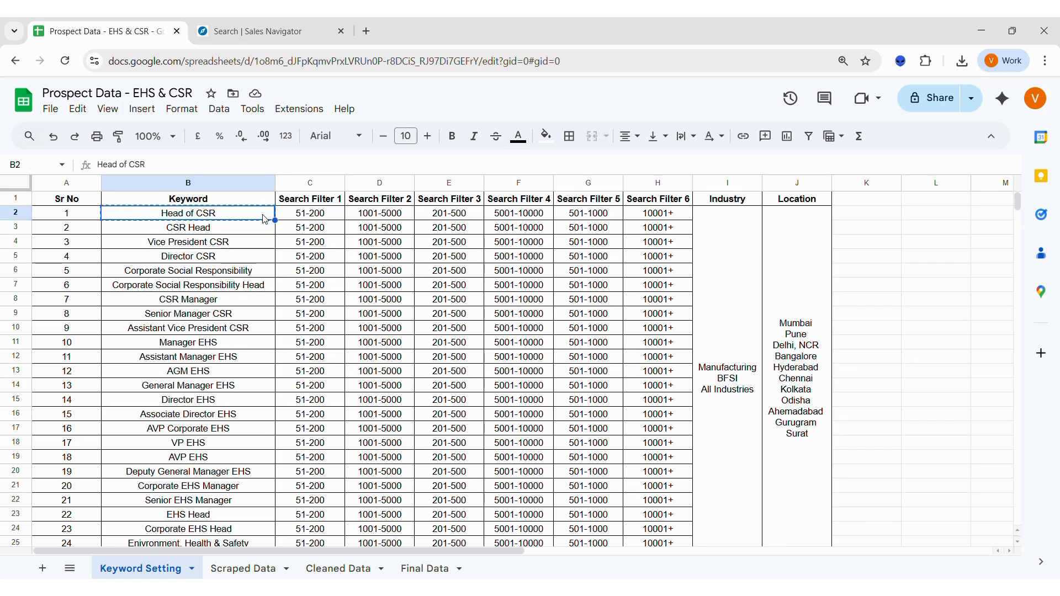
pyautogui.click(226, 250)
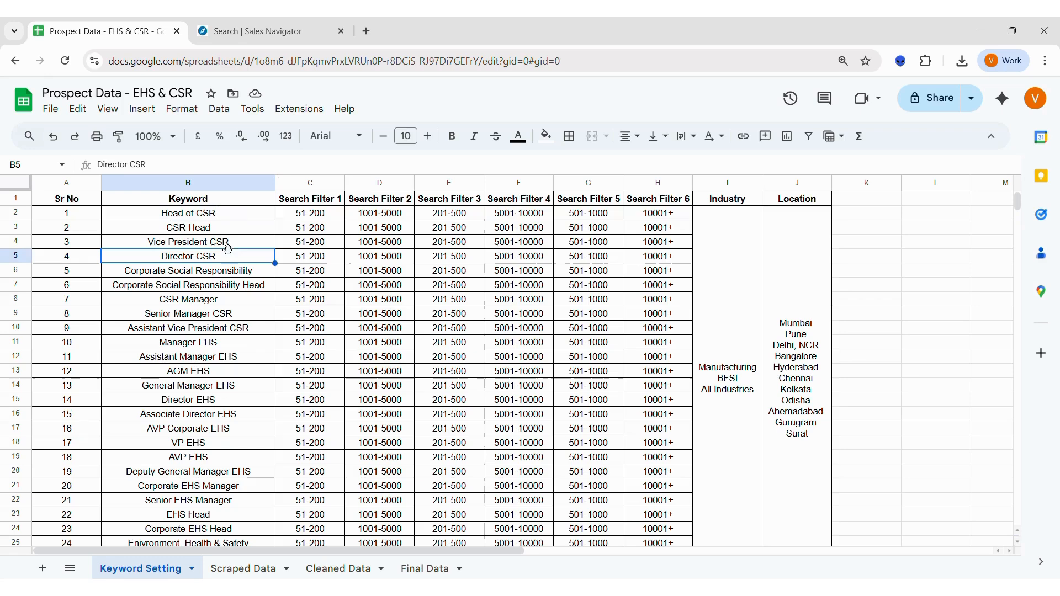
pyautogui.click(728, 290)
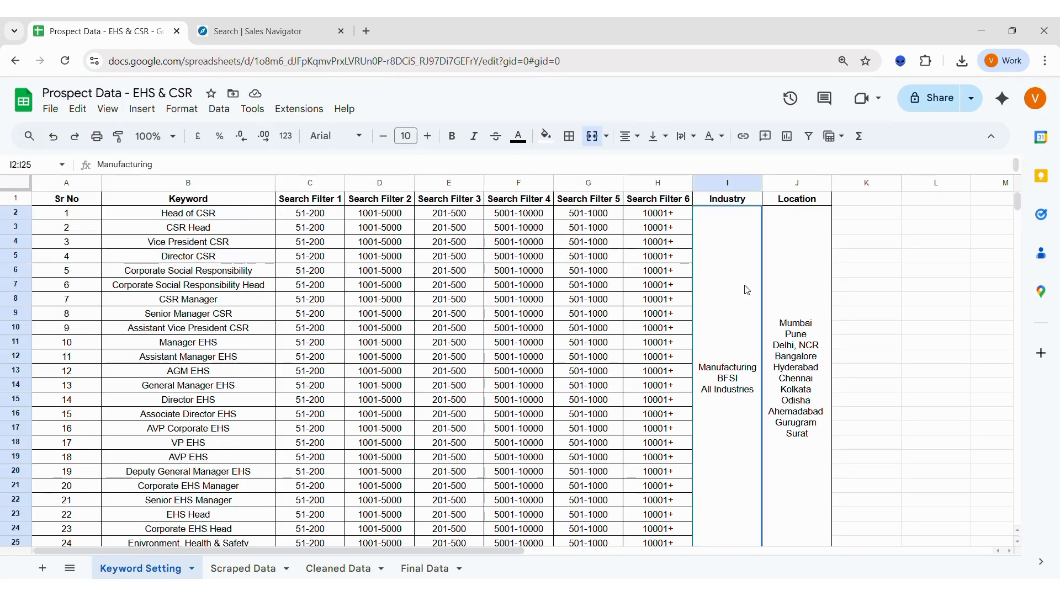
pyautogui.click(806, 294)
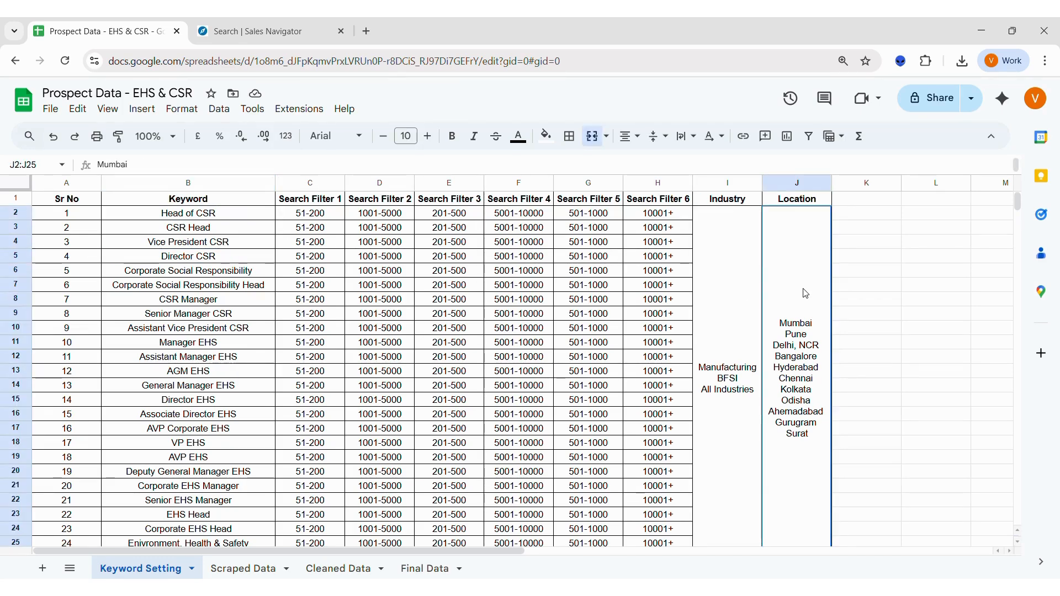
# In Sales Navigator, replace the CSR current job title filter with the copied title Head of CSR
pyautogui.click(266, 39)
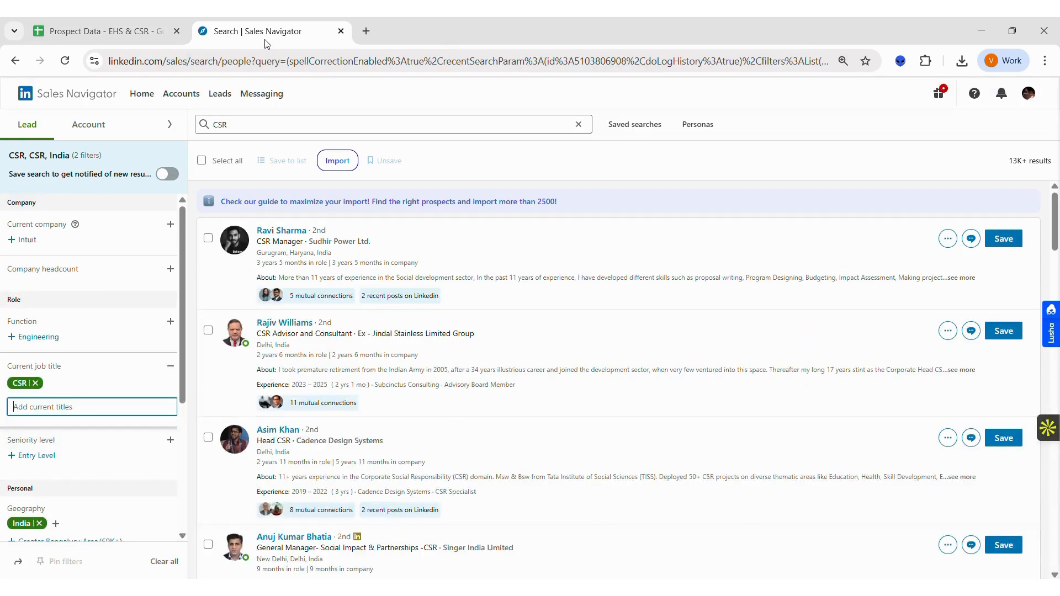
pyautogui.hotkey('ctrl', 'v')
pyautogui.press('Return')
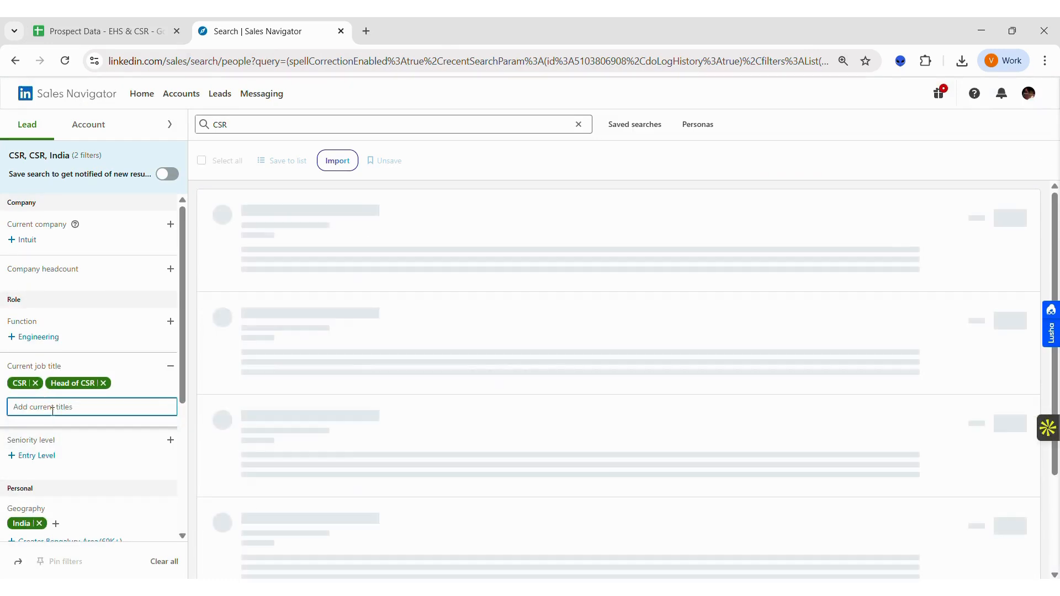
pyautogui.click(35, 383)
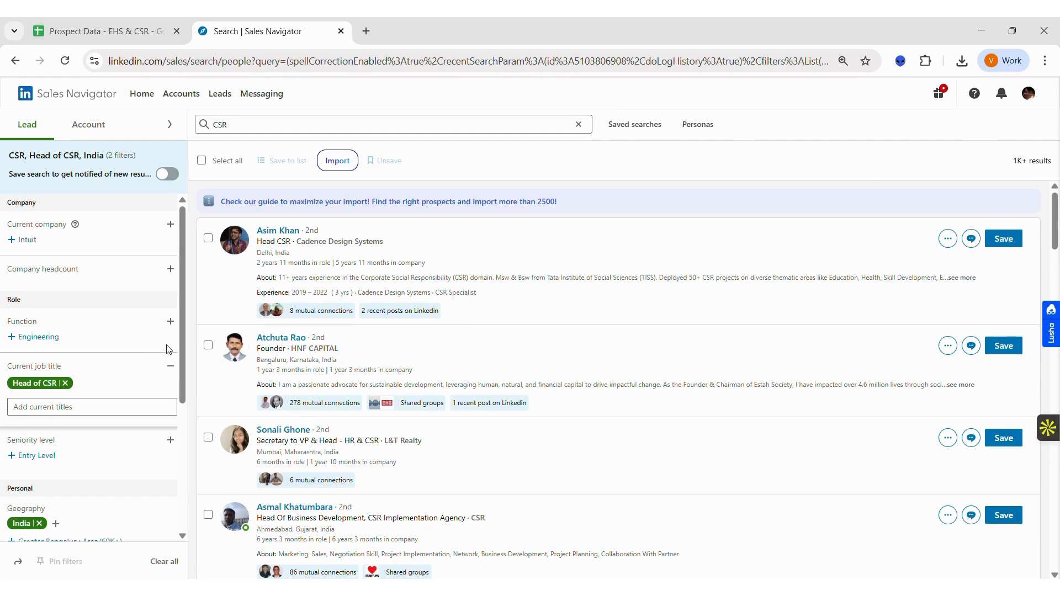
pyautogui.scroll(-1, 92, 507)
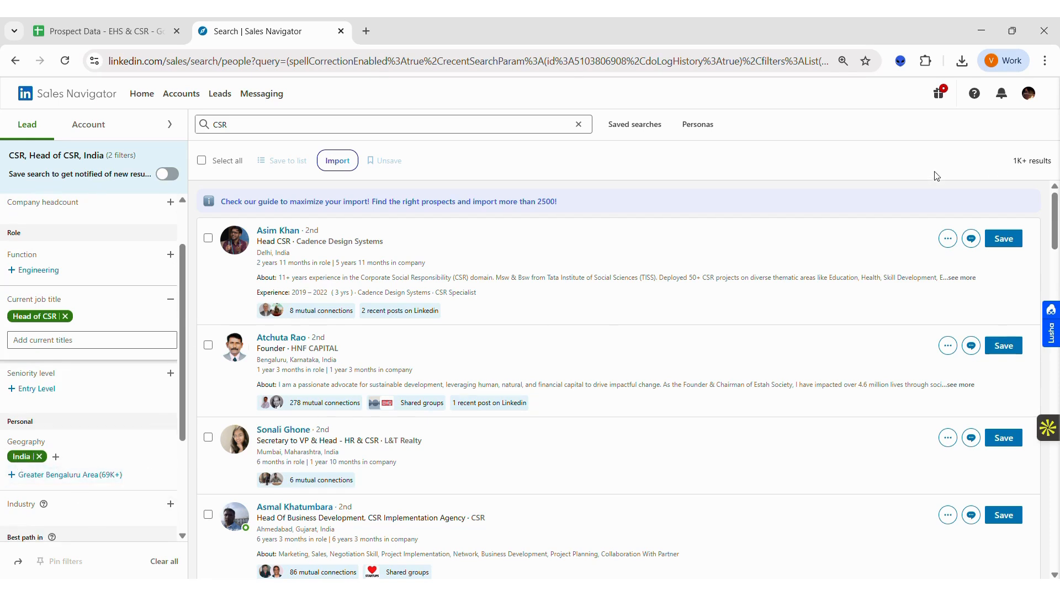
pyautogui.scroll(1, 85, 354)
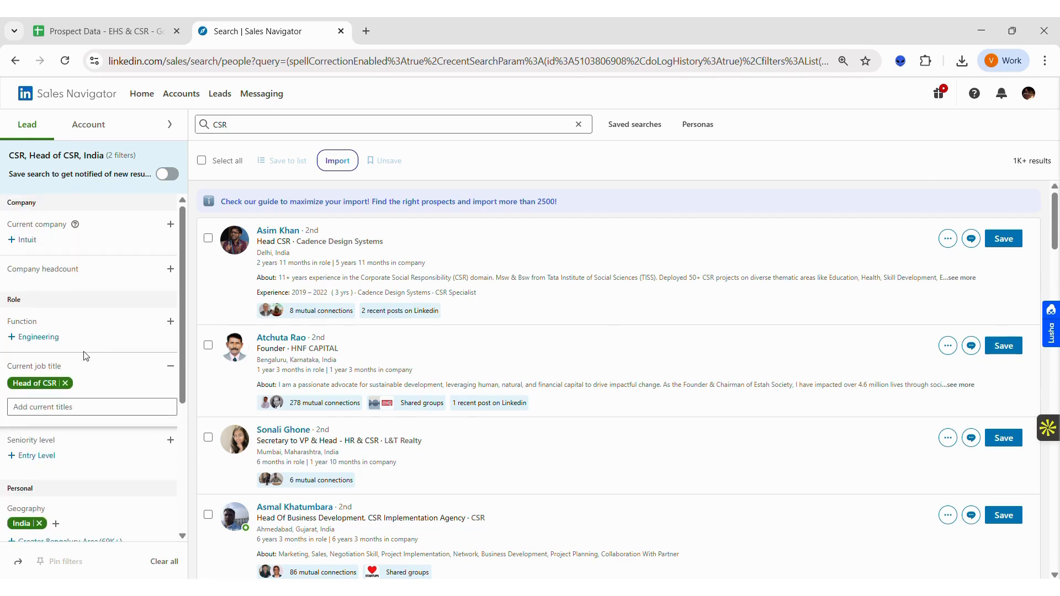
# Filter the leads by industry to include Manufacturing
pyautogui.scroll(-3, 97, 457)
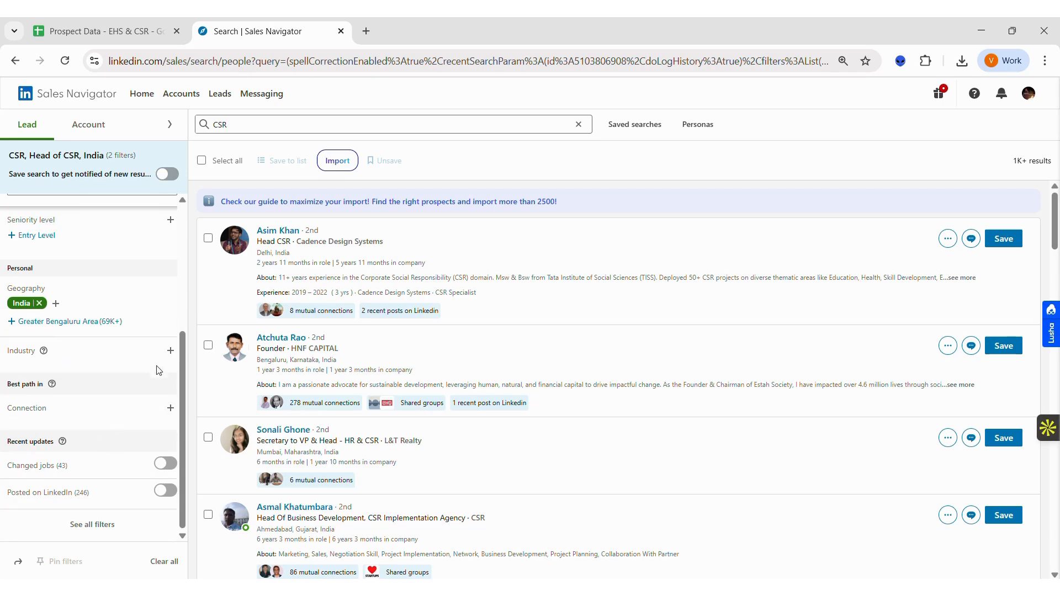
pyautogui.click(169, 351)
pyautogui.write('manufac')
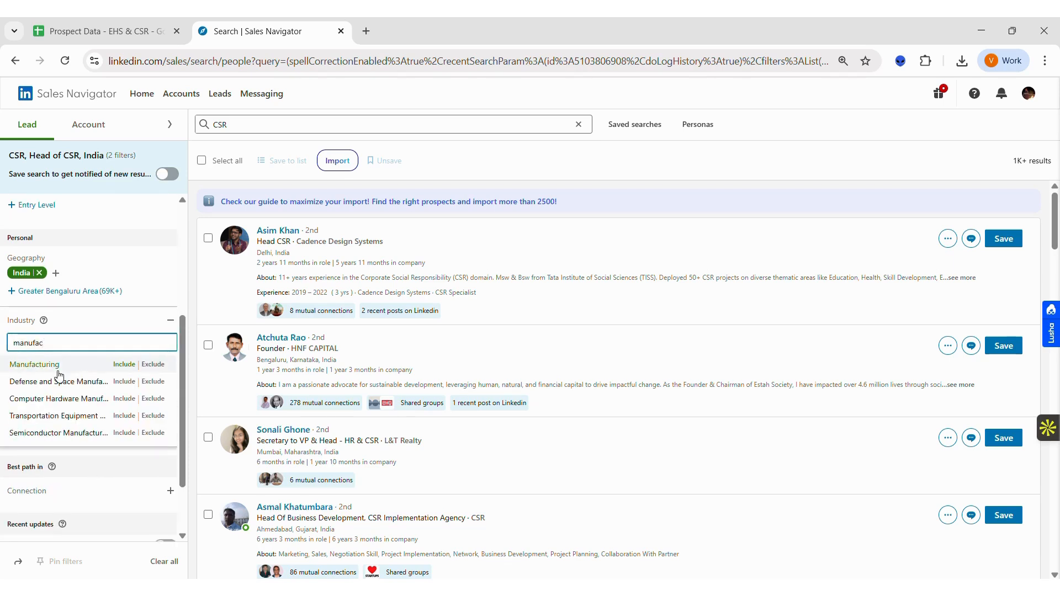
pyautogui.click(57, 366)
pyautogui.scroll(3, 103, 320)
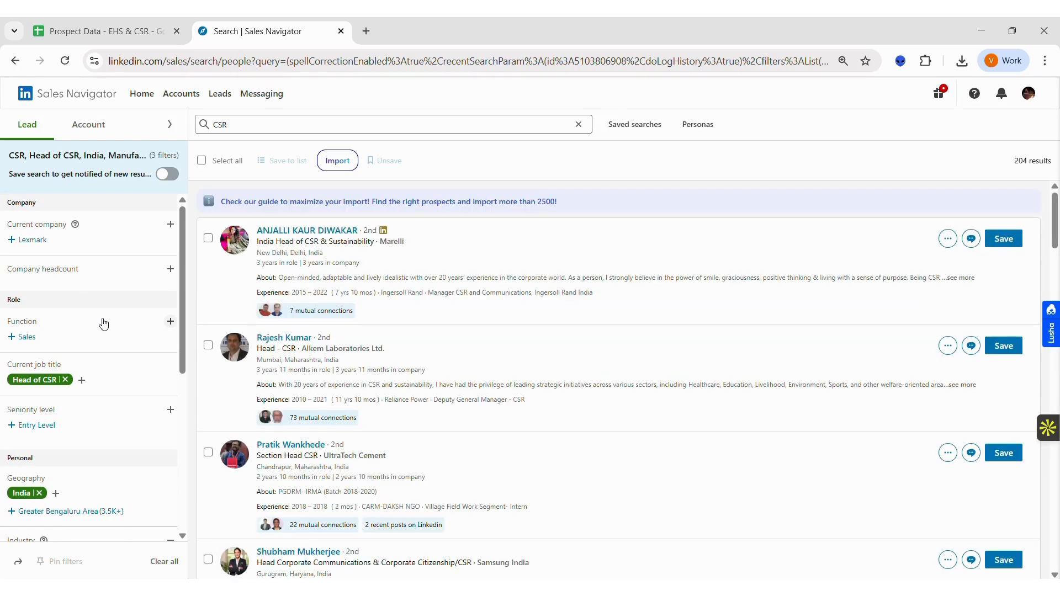
# Open phantombuster.com in a new browser tab and show its solutions for Sales Navigator
pyautogui.click(365, 32)
pyautogui.write('phantombuster.com')
pyautogui.press('Return')
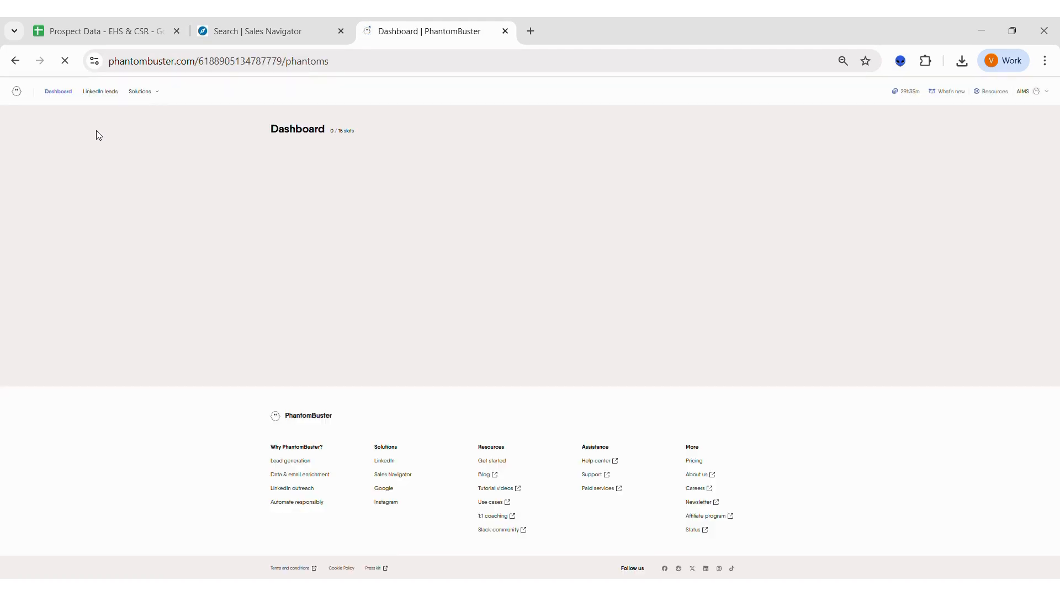
pyautogui.click(142, 93)
pyautogui.click(171, 149)
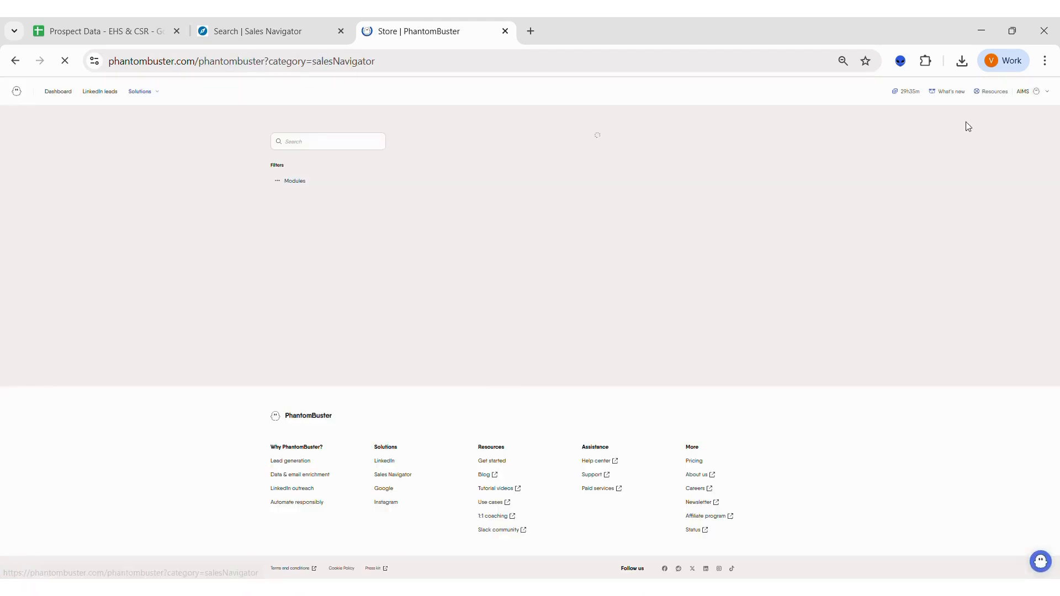
# Start setting up a Sales Navigator Search Export phantom from the list of all phantoms
pyautogui.click(1044, 60)
pyautogui.click(1007, 337)
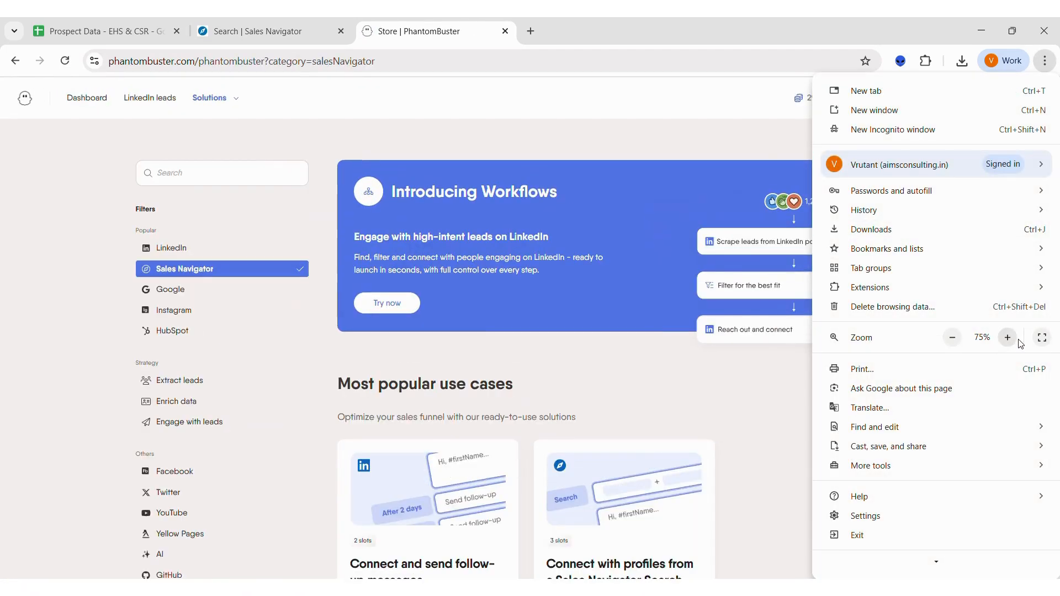
pyautogui.click(435, 426)
pyautogui.scroll(-8, 437, 423)
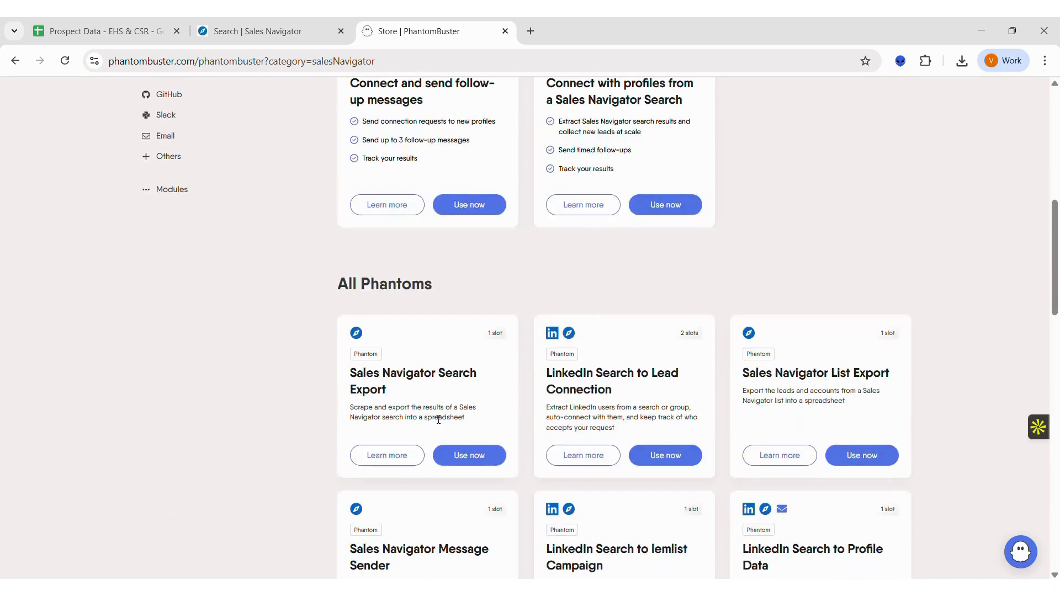
pyautogui.click(461, 450)
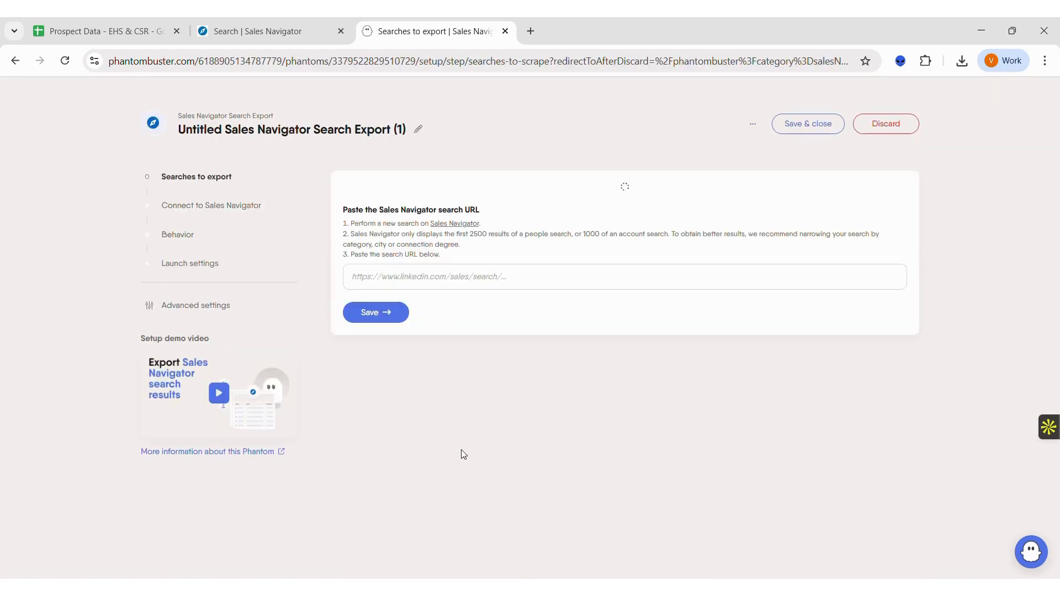
# Copy the Sales Navigator search URL, save it as the phantom's search to export, and check its Behavior and Launch settings
pyautogui.click(237, 31)
pyautogui.click(223, 59)
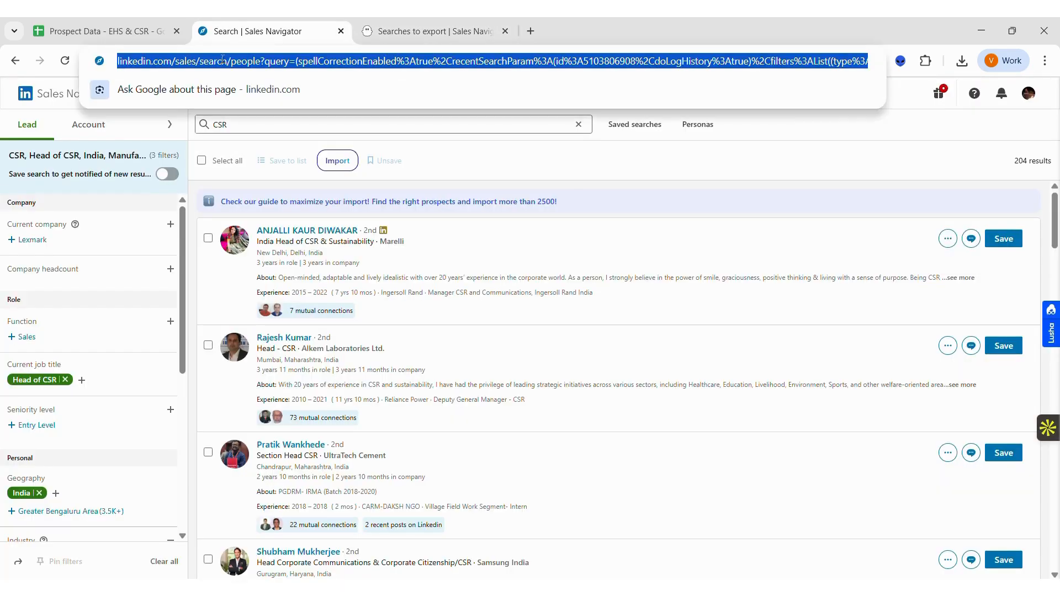
pyautogui.hotkey('ctrl', 'c')
pyautogui.click(430, 31)
pyautogui.hotkey('ctrl', 'v')
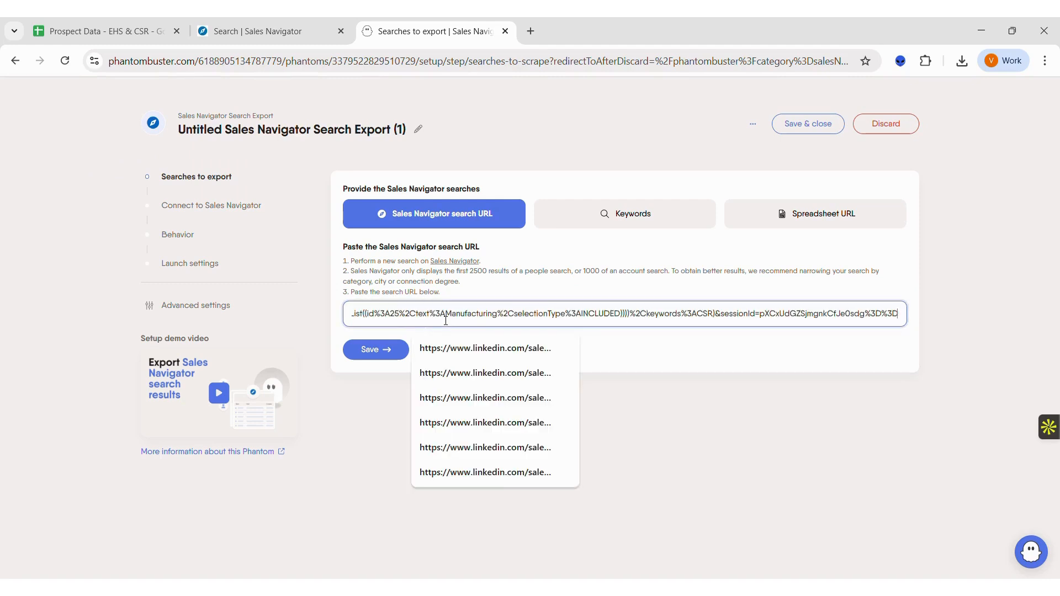
pyautogui.click(374, 349)
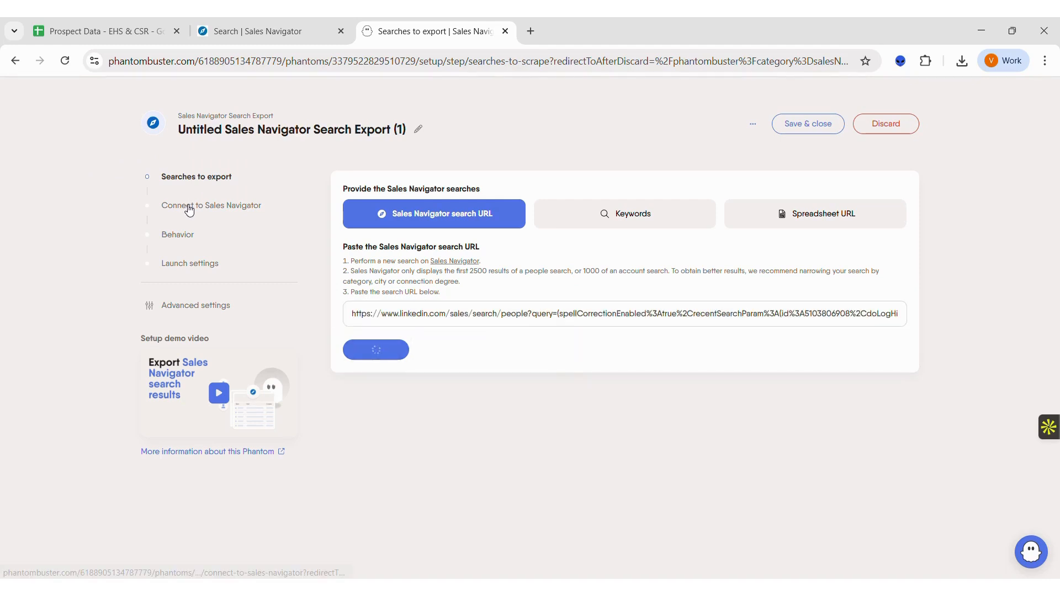
pyautogui.click(179, 236)
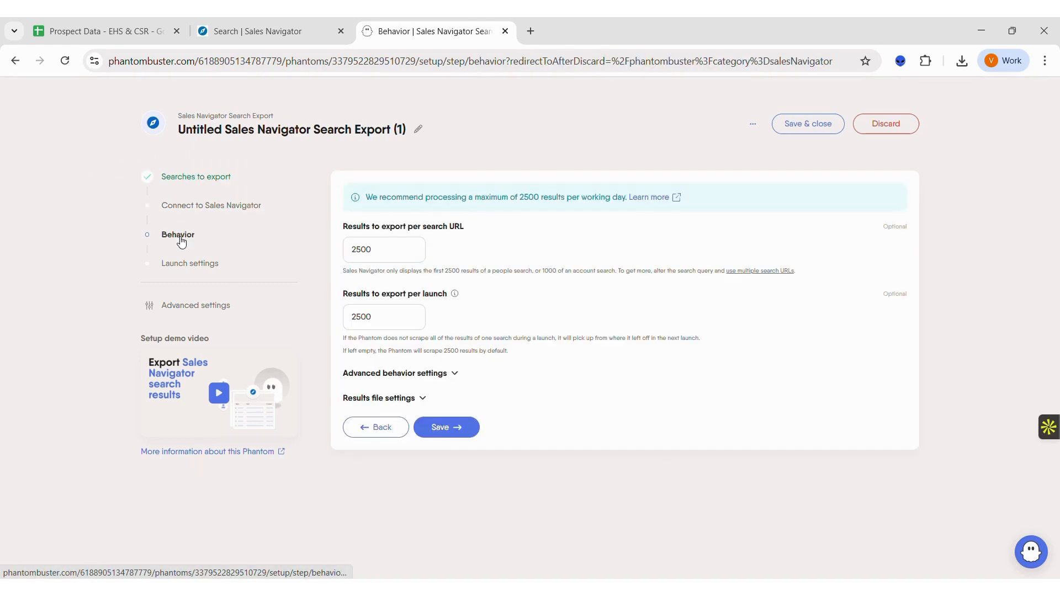
pyautogui.click(182, 263)
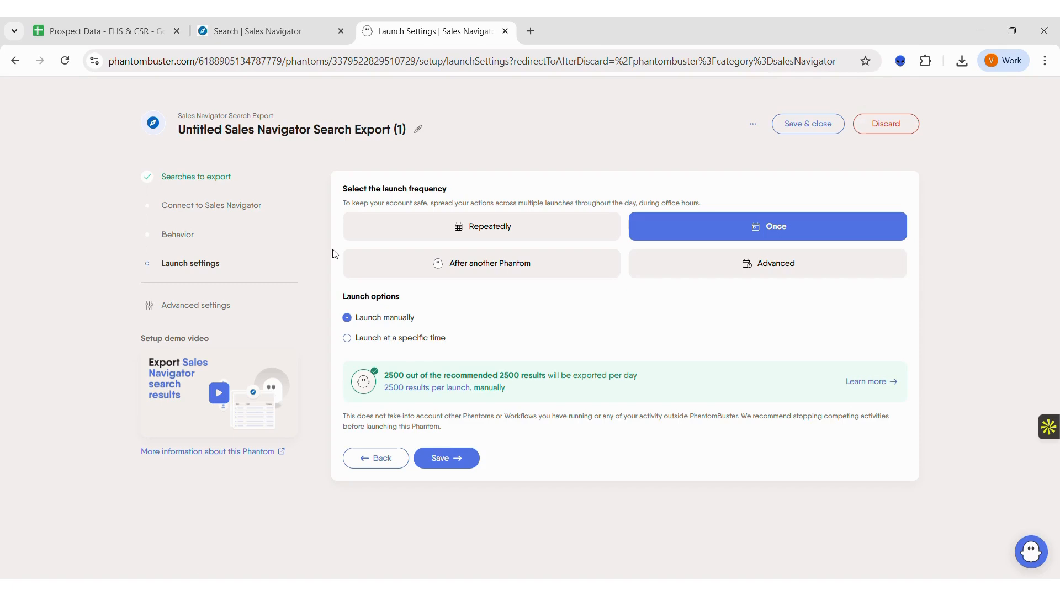
# Switch to the Prospect Data spreadsheet and examine the Scraped Data sheet's title column down to its last row and the LinkedIn profile URLs
pyautogui.click(134, 34)
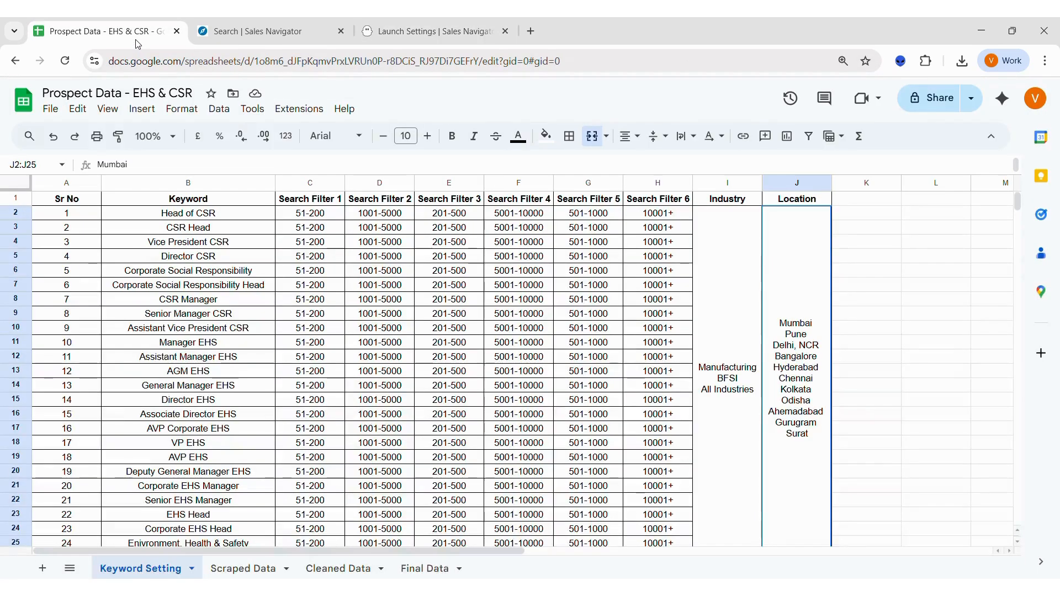
pyautogui.click(229, 572)
pyautogui.click(415, 439)
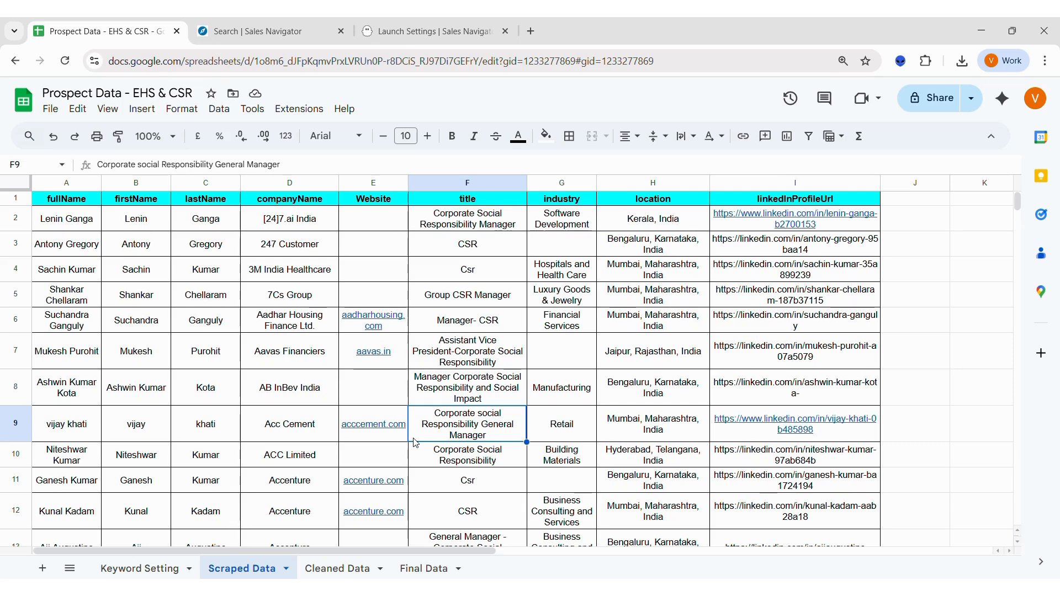
pyautogui.click(467, 245)
pyautogui.hotkey('shift', 'Down')
pyautogui.hotkey('shift', 'Down')
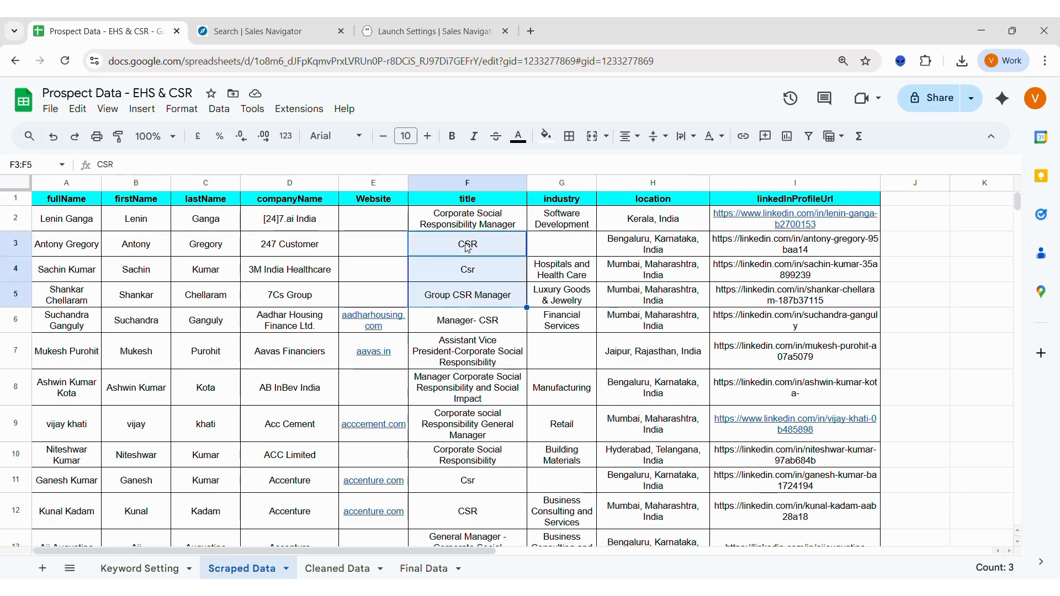
pyautogui.hotkey('ctrl', 'Down')
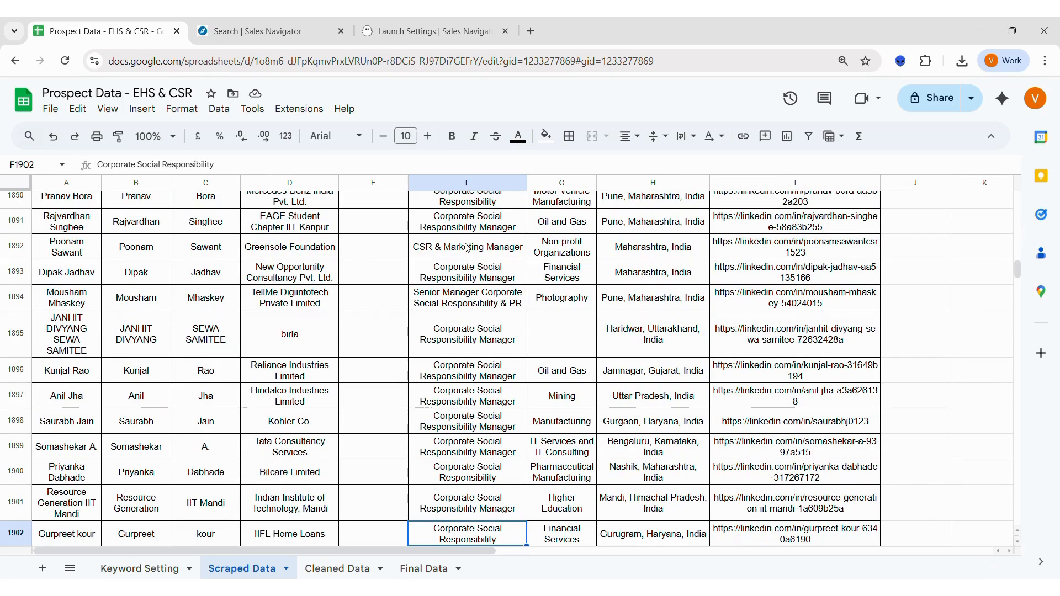
pyautogui.hotkey('ctrl', 'Up')
pyautogui.click(467, 246)
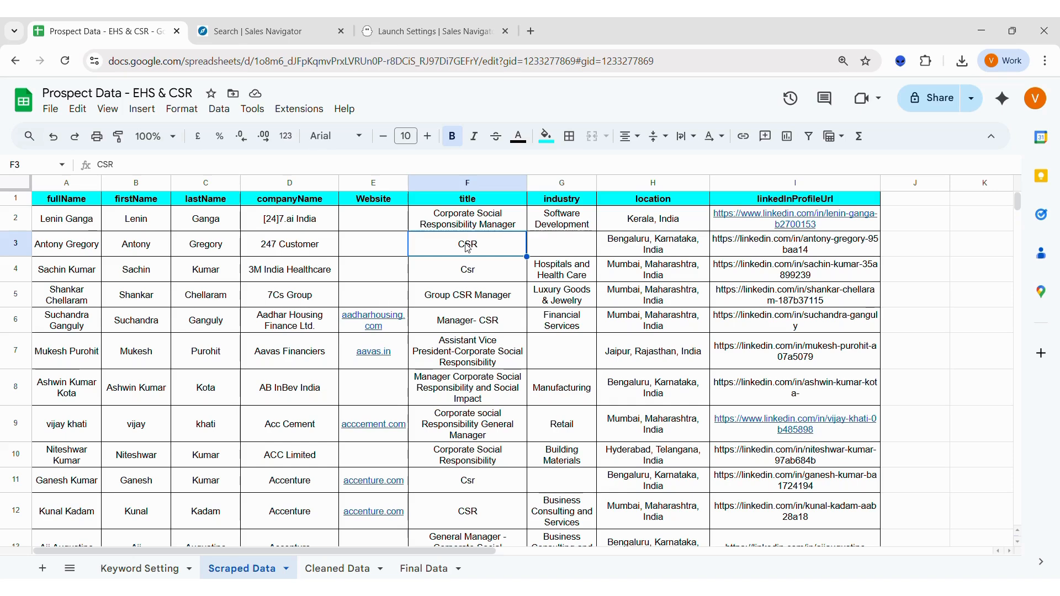
pyautogui.click(737, 292)
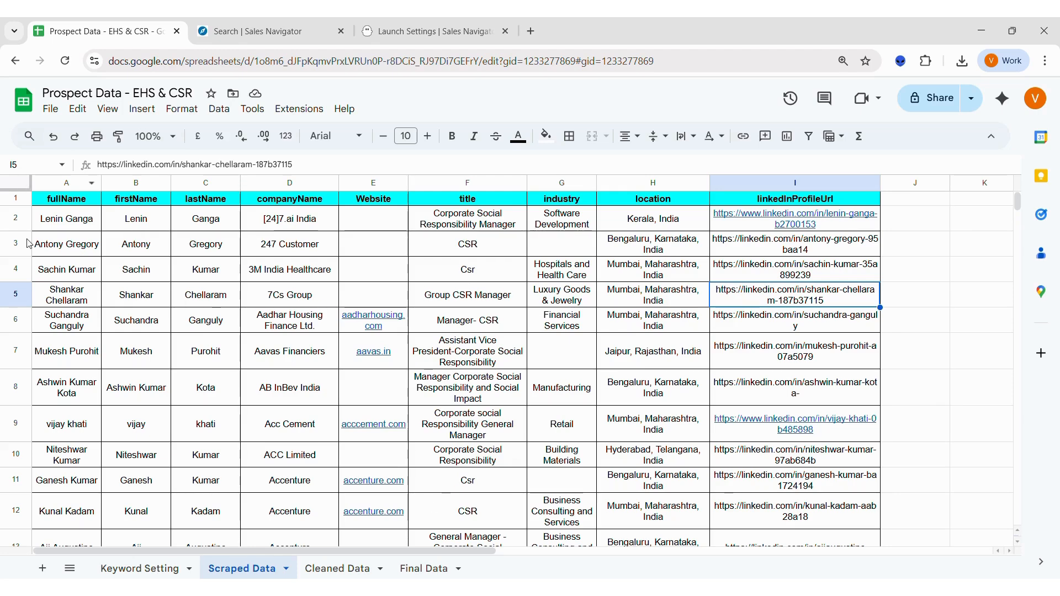
# Add a filter to the whole Scraped Data sheet, clear the selected title values and search them for CSR Head
pyautogui.click(15, 189)
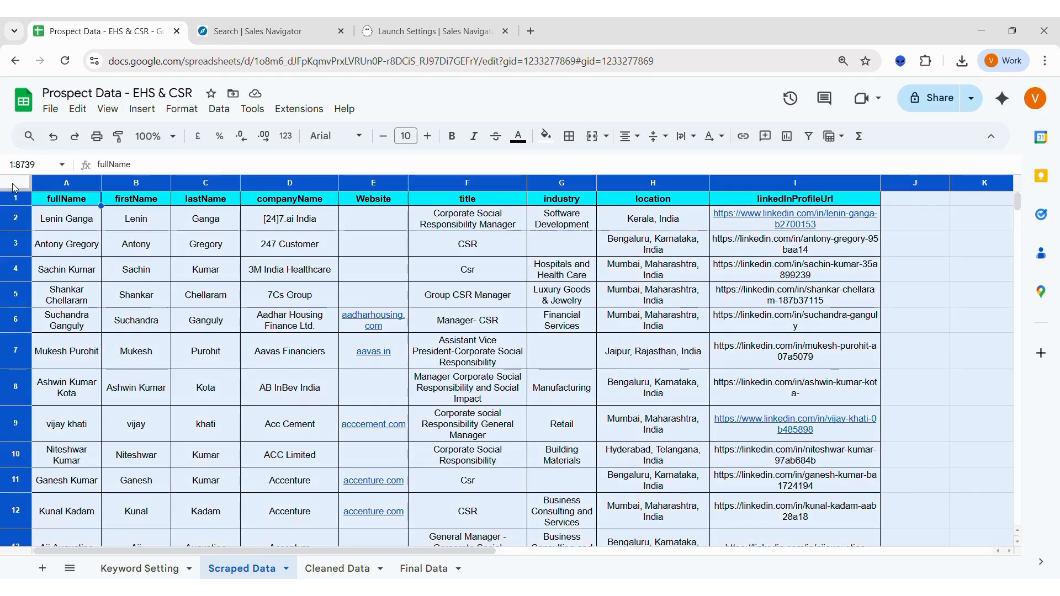
pyautogui.click(808, 136)
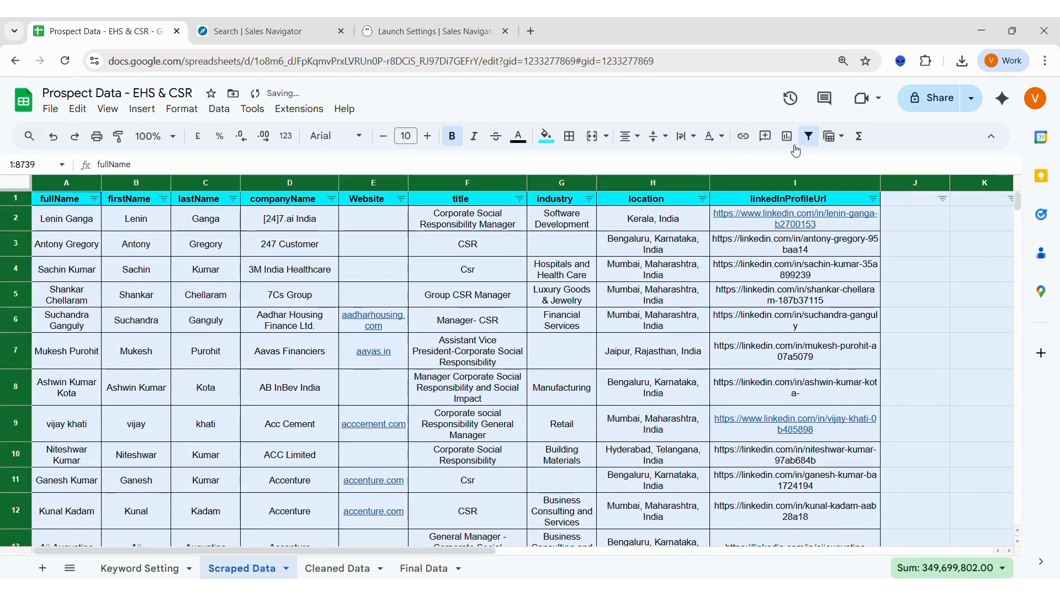
pyautogui.click(519, 198)
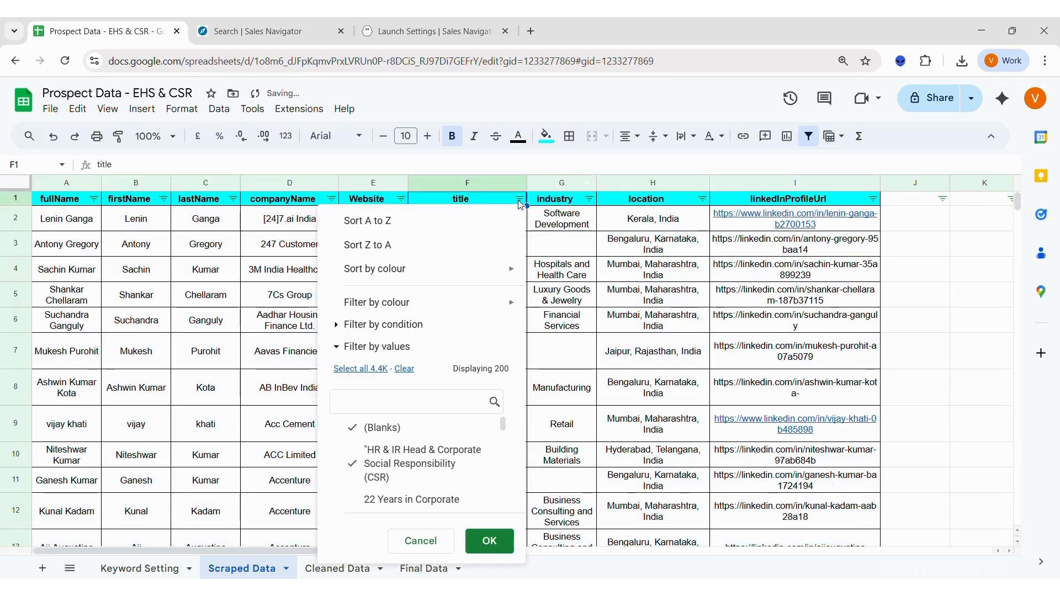
pyautogui.click(405, 376)
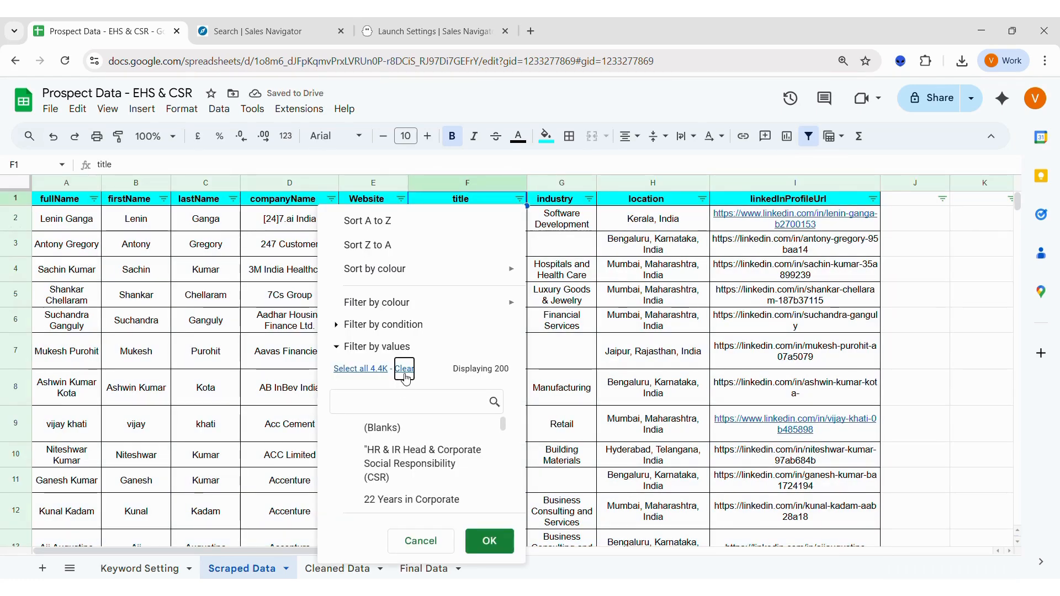
pyautogui.click(410, 409)
pyautogui.write('CSR')
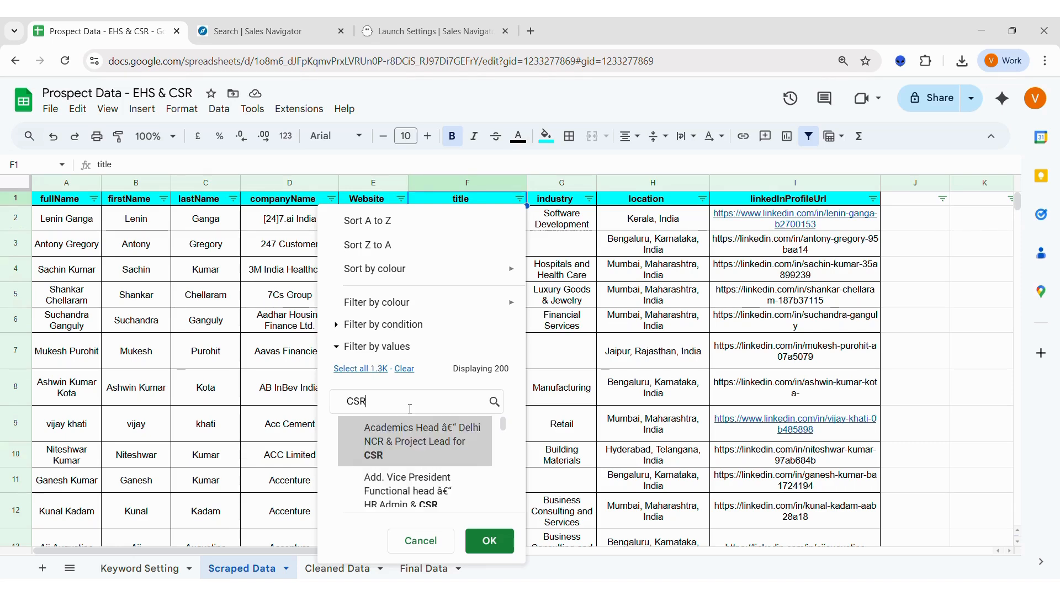
pyautogui.write(' Head')
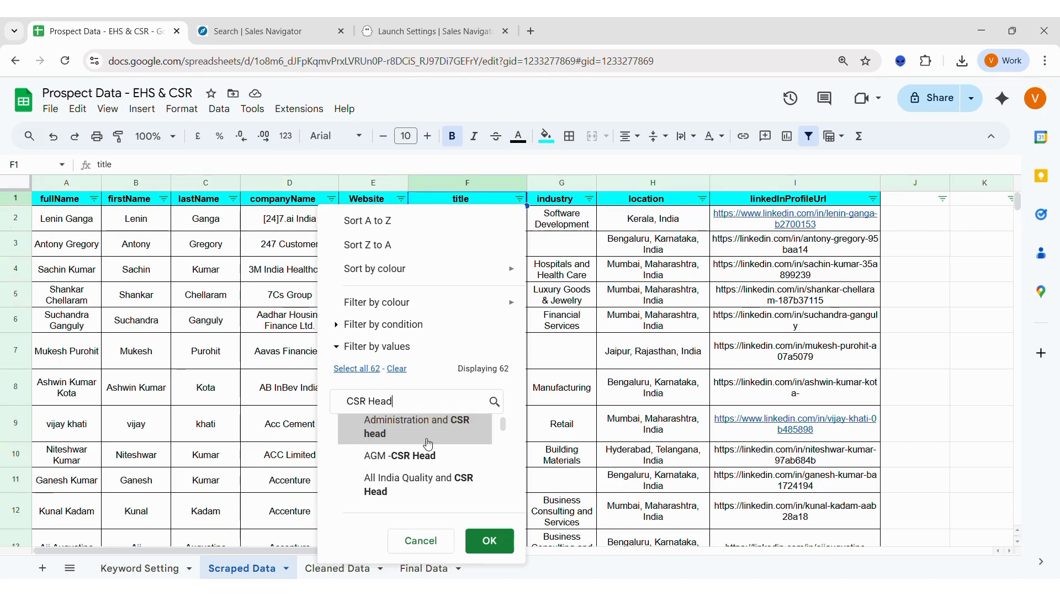
# Look through the matching titles, filter the sheet to the exact title CSR Head, and remove the filter after viewing the rows
pyautogui.scroll(-5, 427, 445)
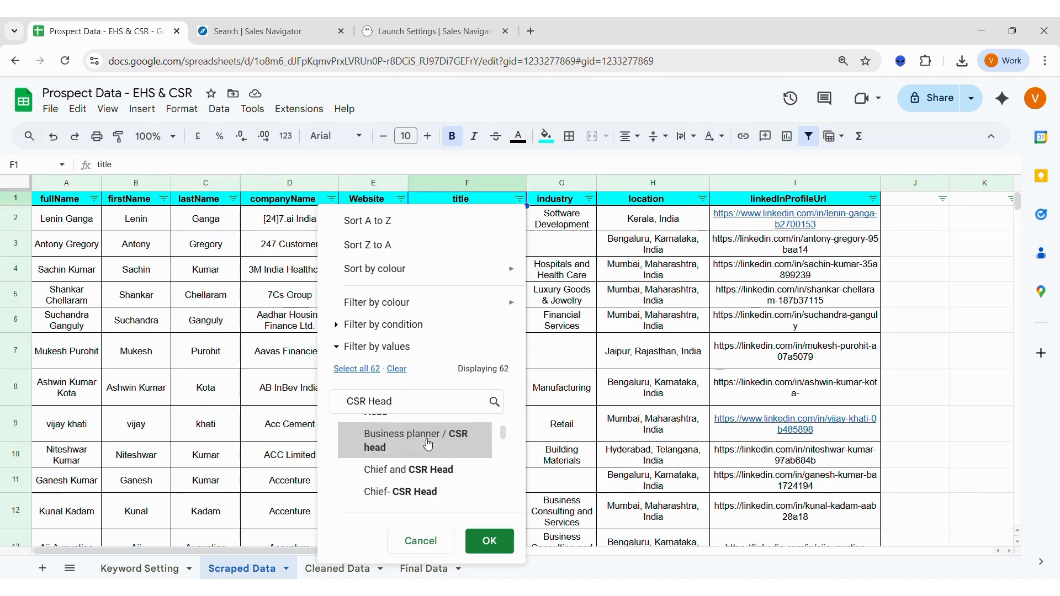
pyautogui.scroll(-3, 428, 444)
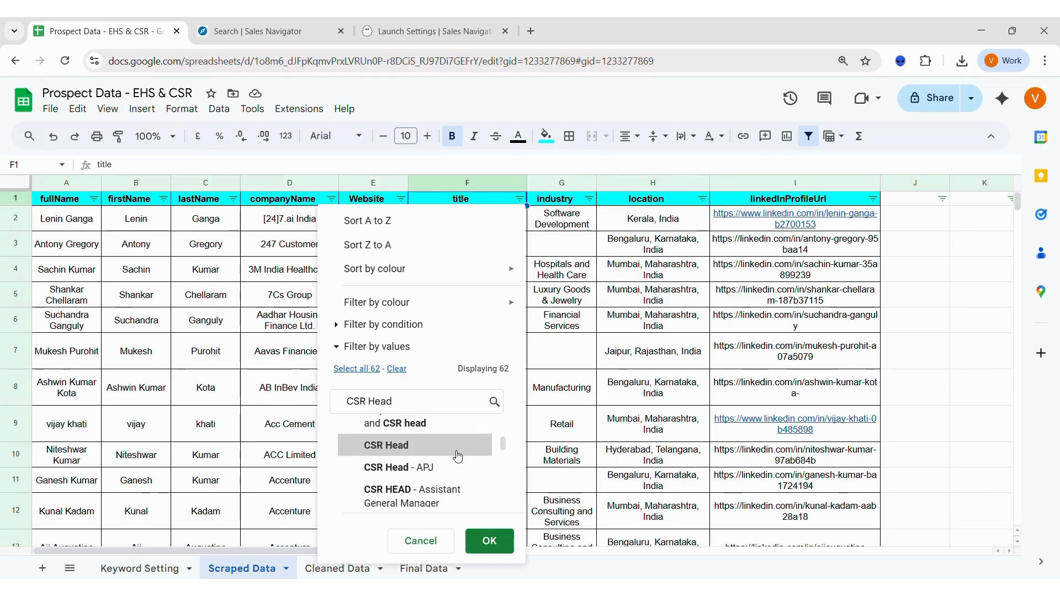
pyautogui.scroll(-3, 457, 456)
pyautogui.scroll(4, 457, 456)
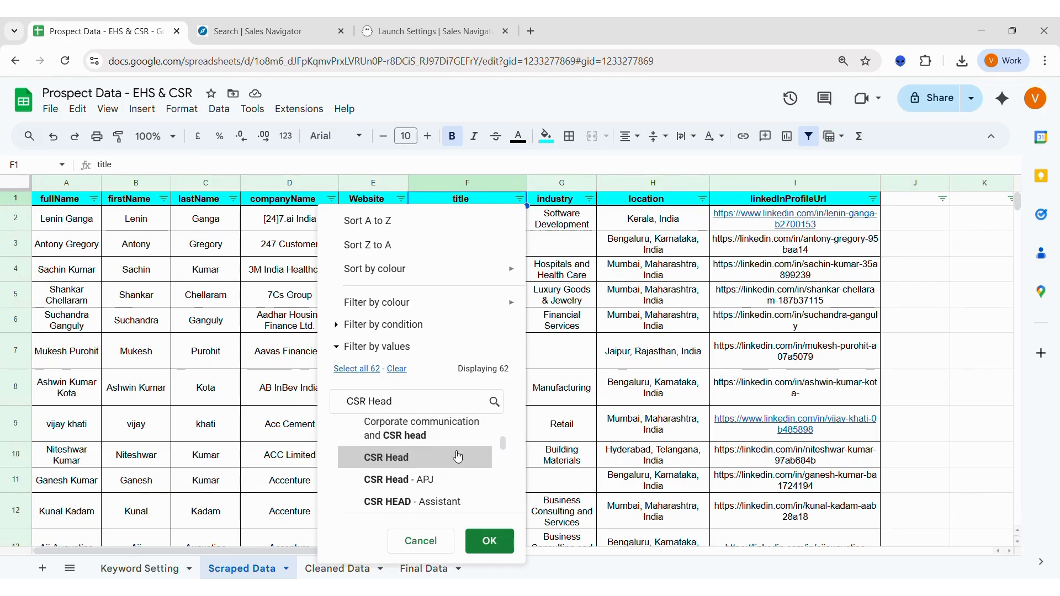
pyautogui.click(455, 456)
pyautogui.scroll(-2, 440, 459)
pyautogui.scroll(-5, 439, 459)
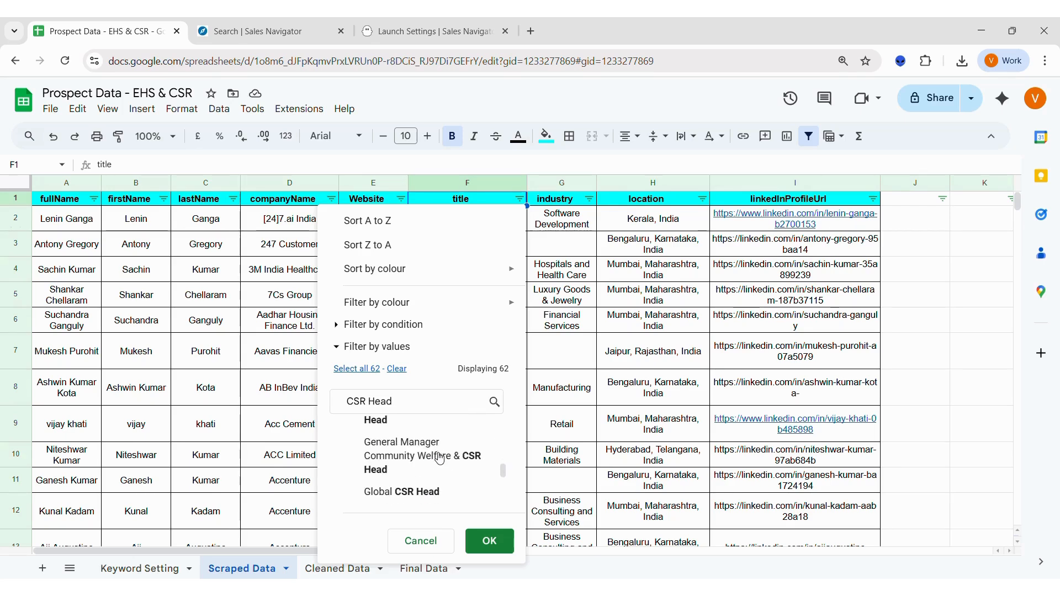
pyautogui.scroll(-6, 440, 458)
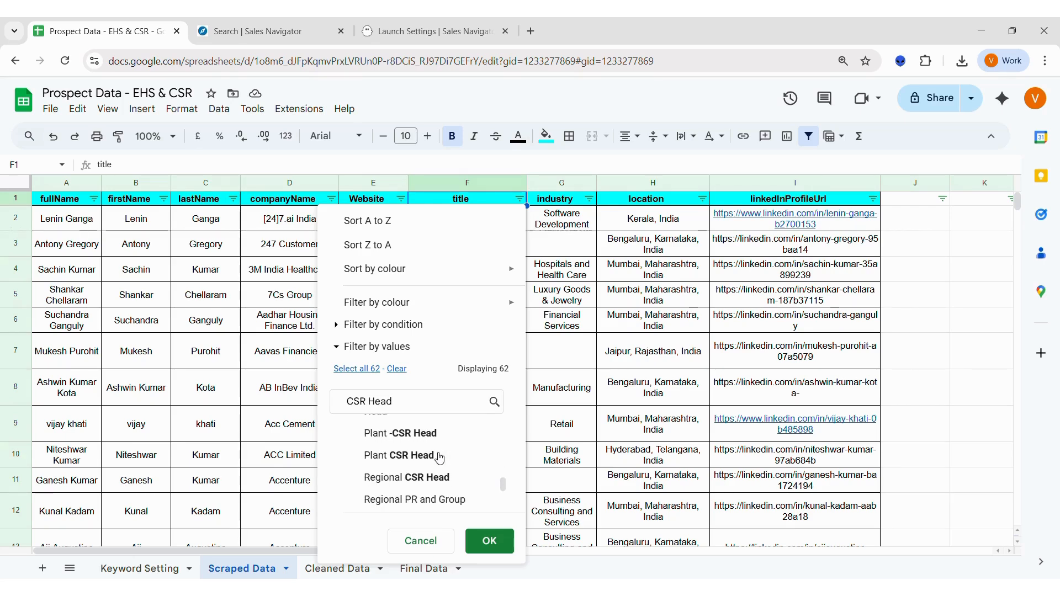
pyautogui.scroll(10, 440, 459)
pyautogui.scroll(4, 439, 458)
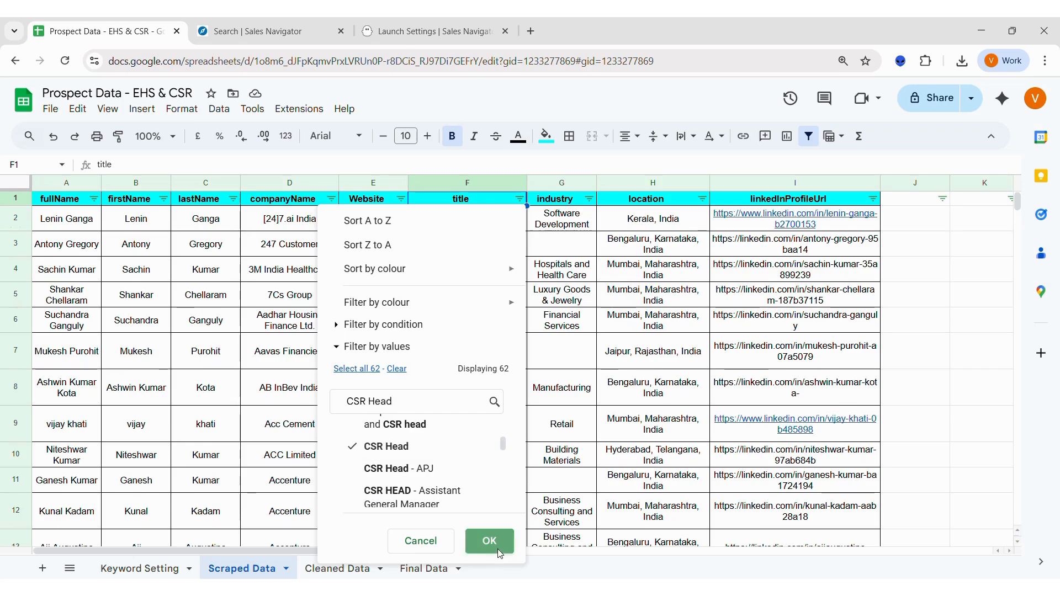
pyautogui.click(489, 541)
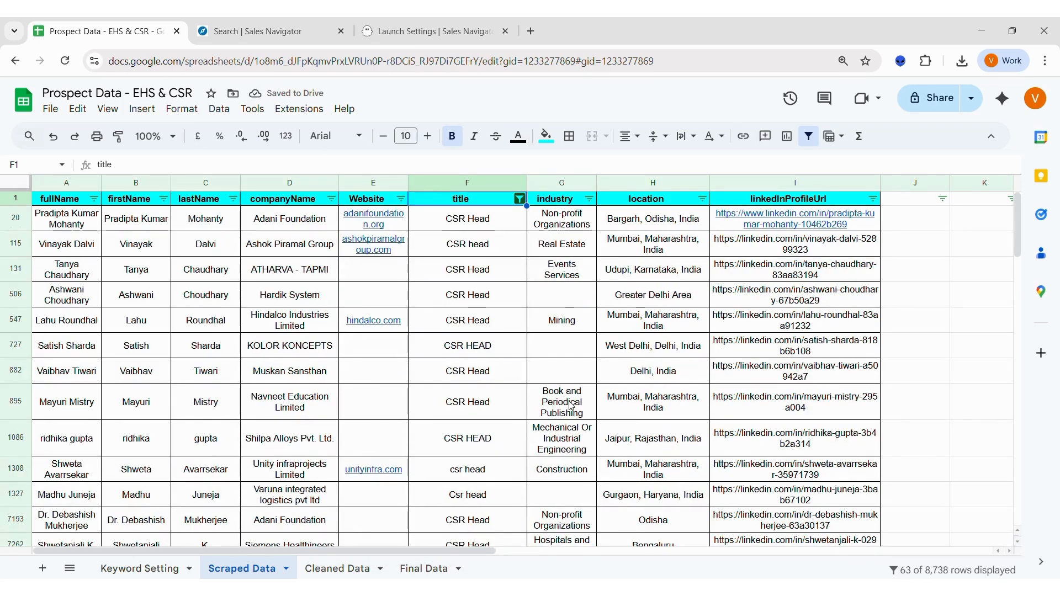
pyautogui.click(808, 137)
# Create a pivot table of the entire Scraped Data sheet on a new sheet, with title as the rows and as counted values
pyautogui.click(8, 184)
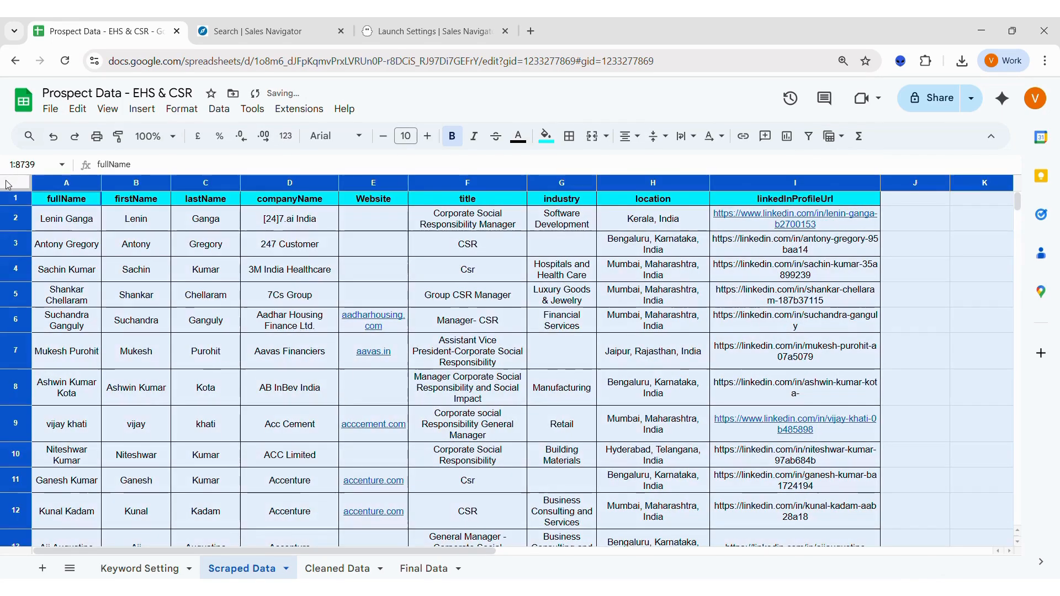
pyautogui.click(142, 109)
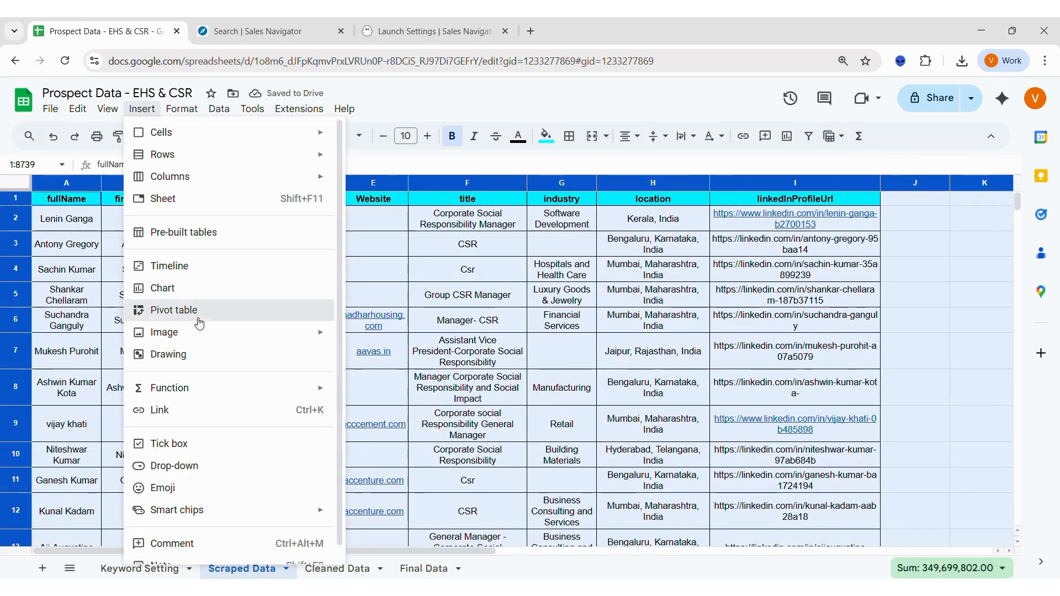
pyautogui.click(199, 310)
pyautogui.click(601, 416)
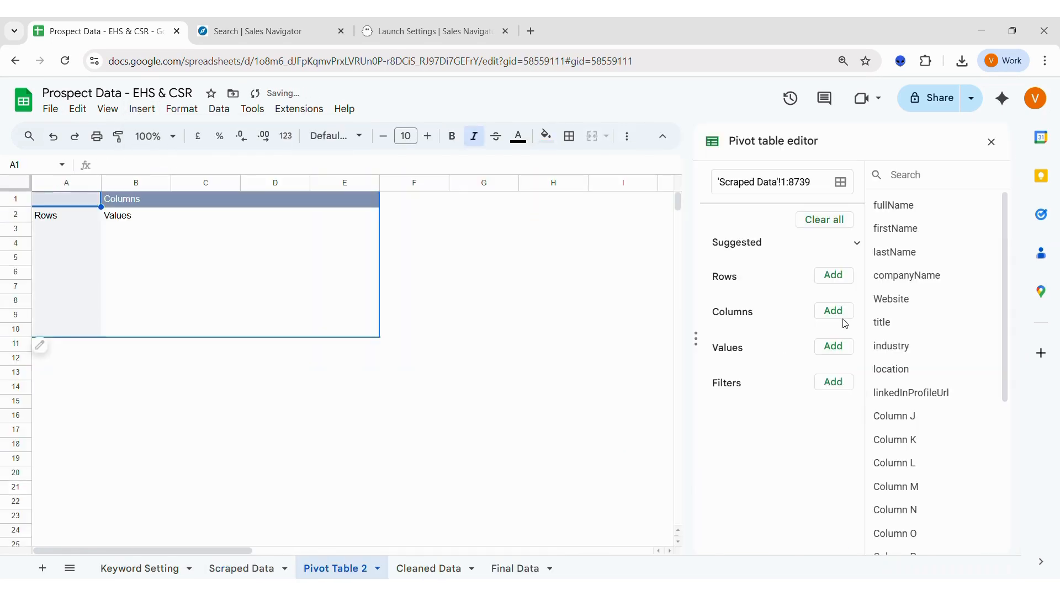
pyautogui.moveTo(881, 323); pyautogui.dragTo(731, 288)
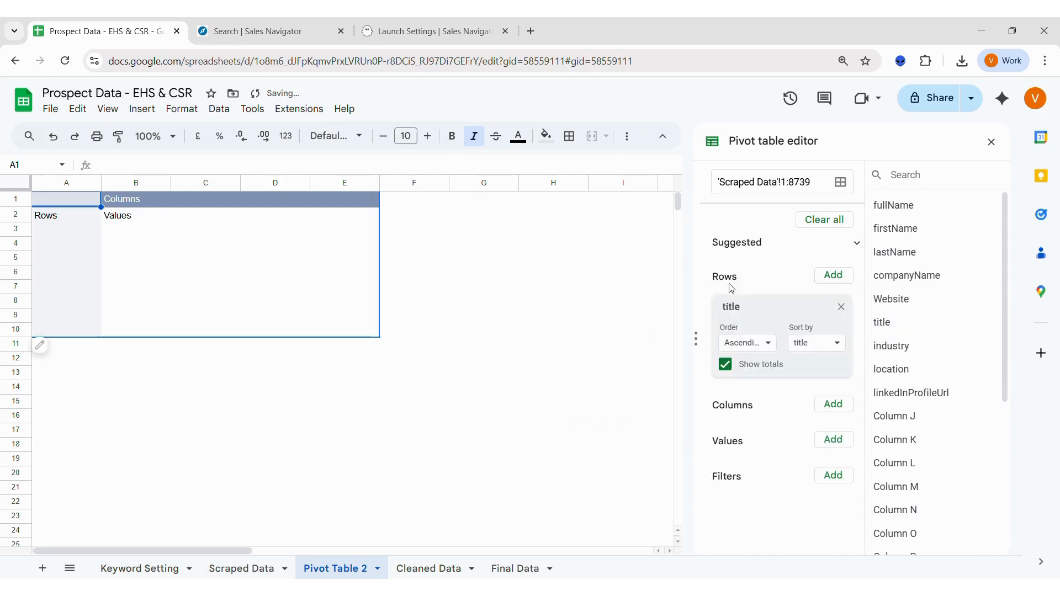
pyautogui.moveTo(883, 322); pyautogui.dragTo(742, 468)
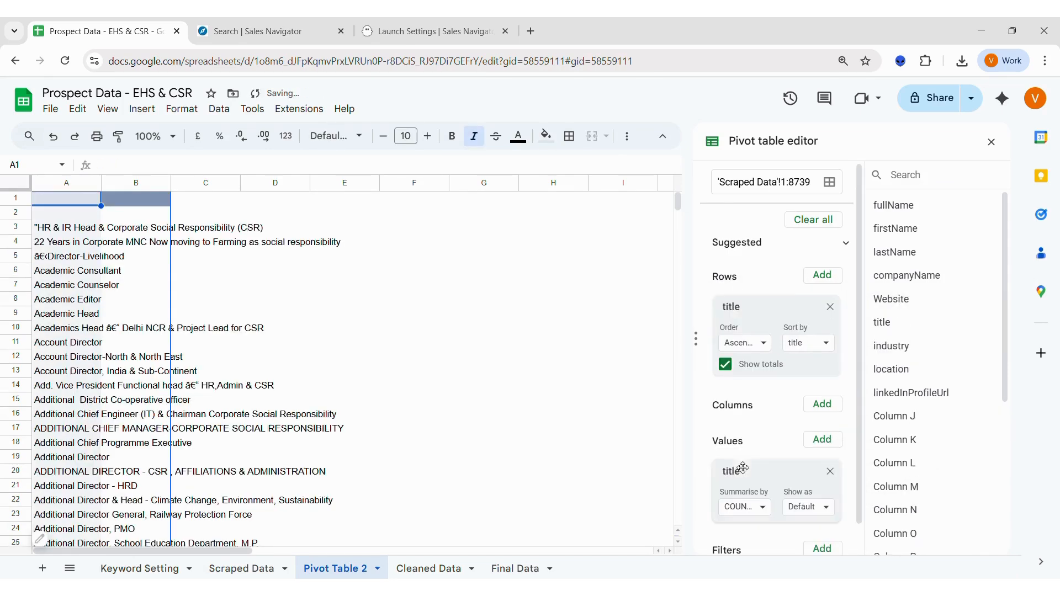
# Sort the pivot table rows by COUNTA of title in descending order and widen the title column to fit its text
pyautogui.click(809, 343)
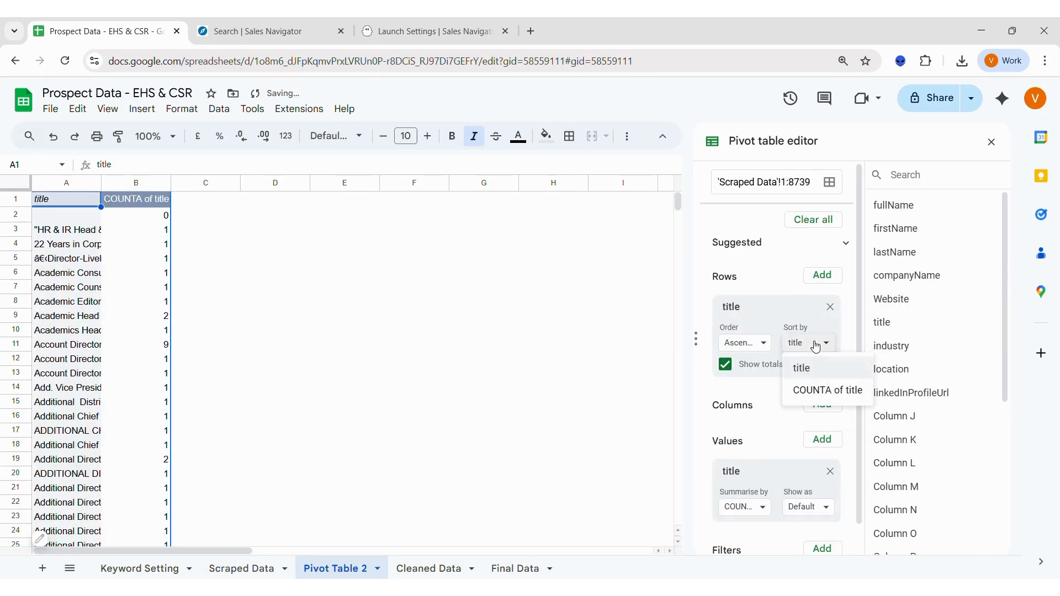
pyautogui.click(816, 392)
pyautogui.click(745, 344)
pyautogui.click(757, 391)
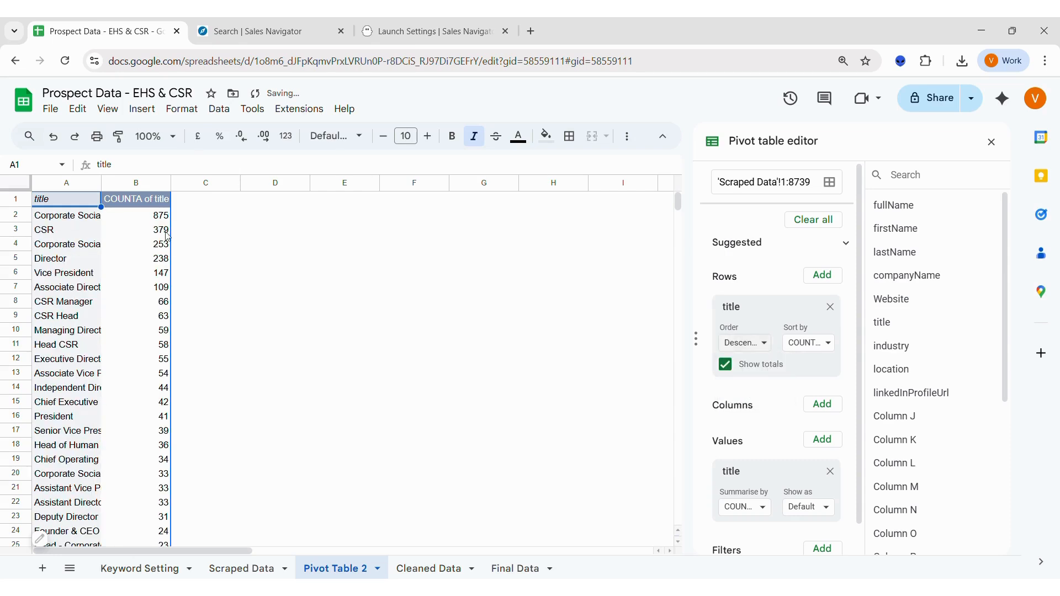
pyautogui.moveTo(101, 183); pyautogui.dragTo(224, 182)
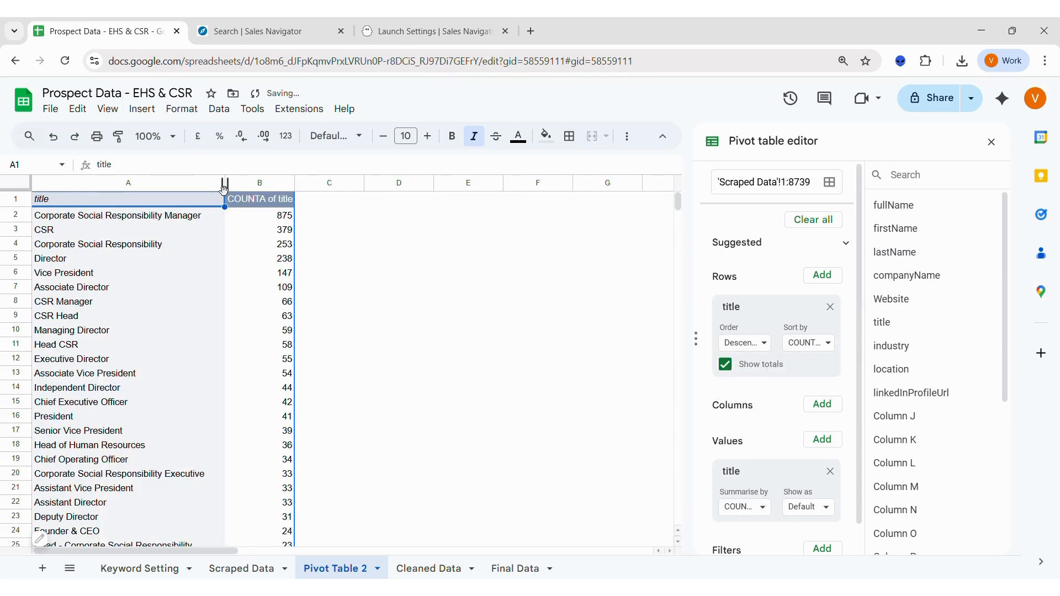
# Check the pivot table's top title and its count, and review the titles in F2:F17 of the Cleaned Data sheet
pyautogui.click(176, 220)
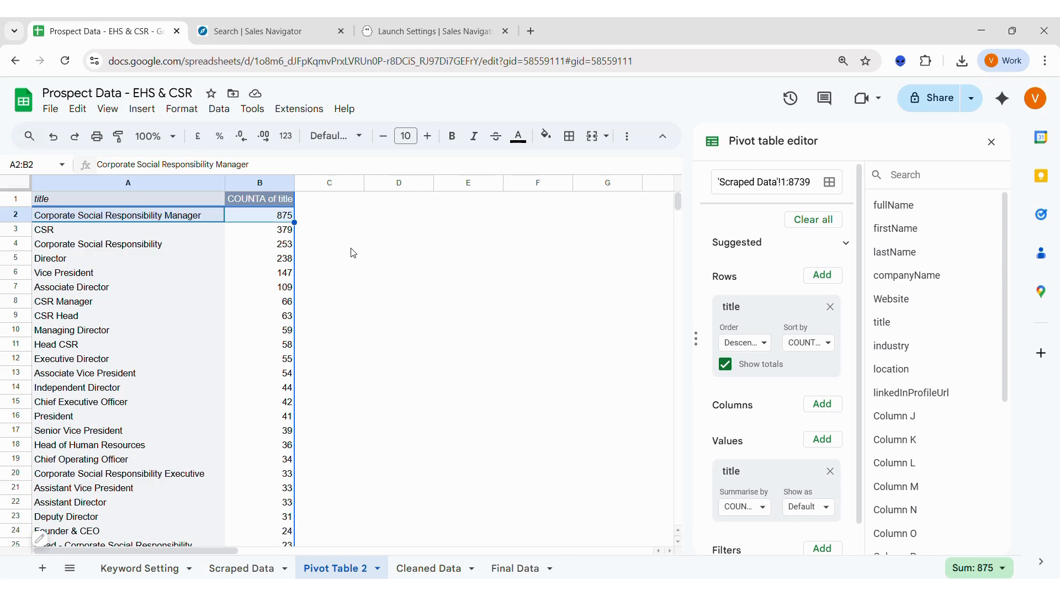
pyautogui.click(451, 568)
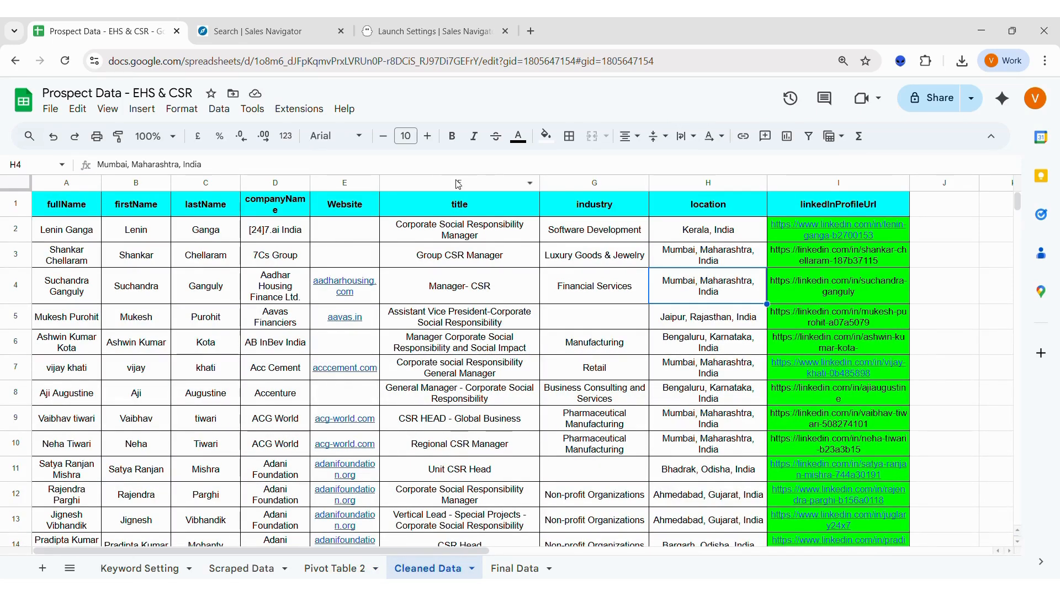
pyautogui.click(466, 234)
pyautogui.hotkey('shift', 'Down')
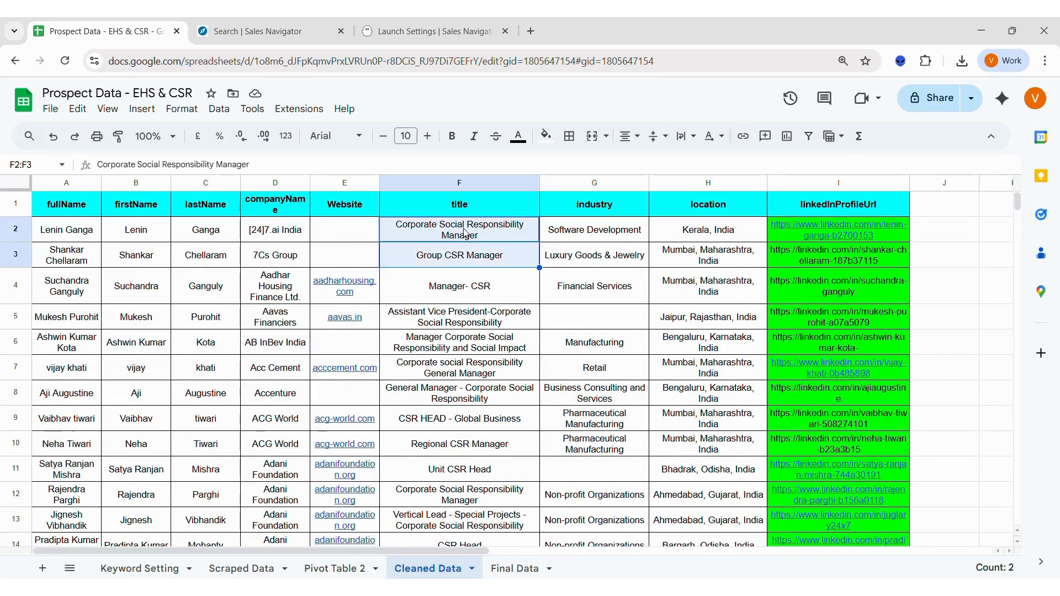
pyautogui.hotkey('shift', 'Down')
pyautogui.hotkey('shift', 'Down')
pyautogui.hotkey('shift', 'Down')
pyautogui.hotkey('shift', 'Down')
pyautogui.hotkey('shift', 'Down')
pyautogui.hotkey('shift', 'Down')
pyautogui.hotkey('shift', 'Down')
pyautogui.hotkey('shift', 'Down')
pyautogui.hotkey('shift', 'Down')
pyautogui.hotkey('shift', 'Down')
pyautogui.hotkey('shift', 'Down')
pyautogui.hotkey('shift', 'Down')
pyautogui.hotkey('shift', 'Down')
pyautogui.hotkey('shift', 'Down')
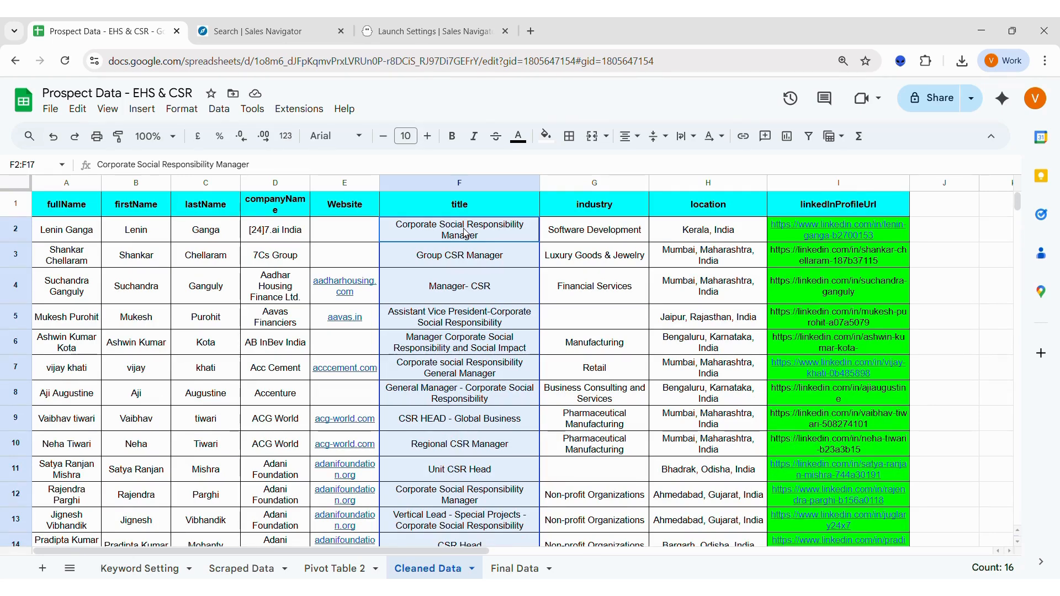
# Examine the columns of the Final Data sheet, from company name, location and industry across to LinkedIn profile, email ID and phone number
pyautogui.click(525, 570)
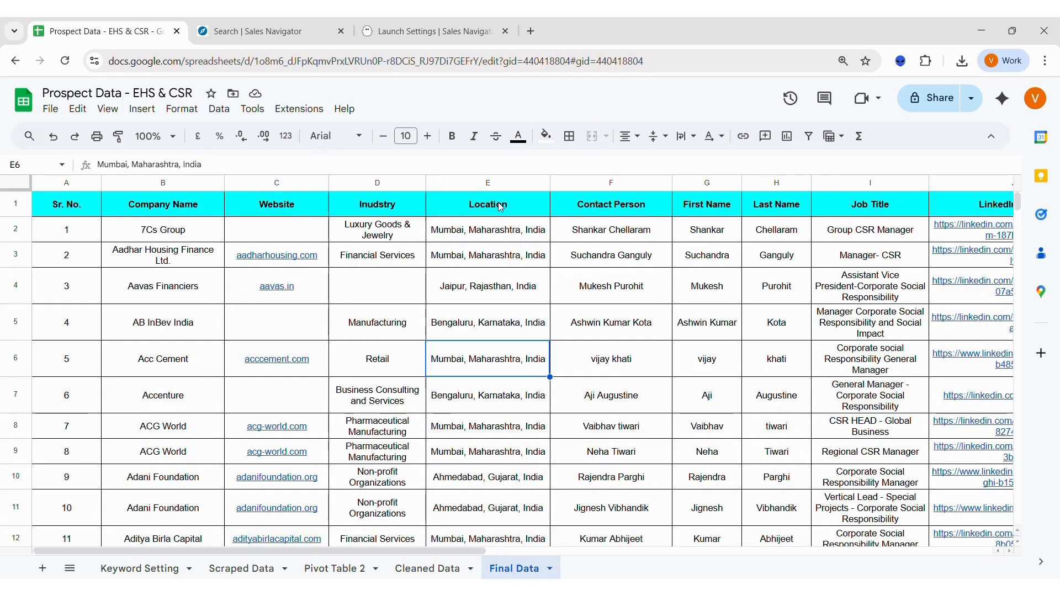
pyautogui.click(191, 183)
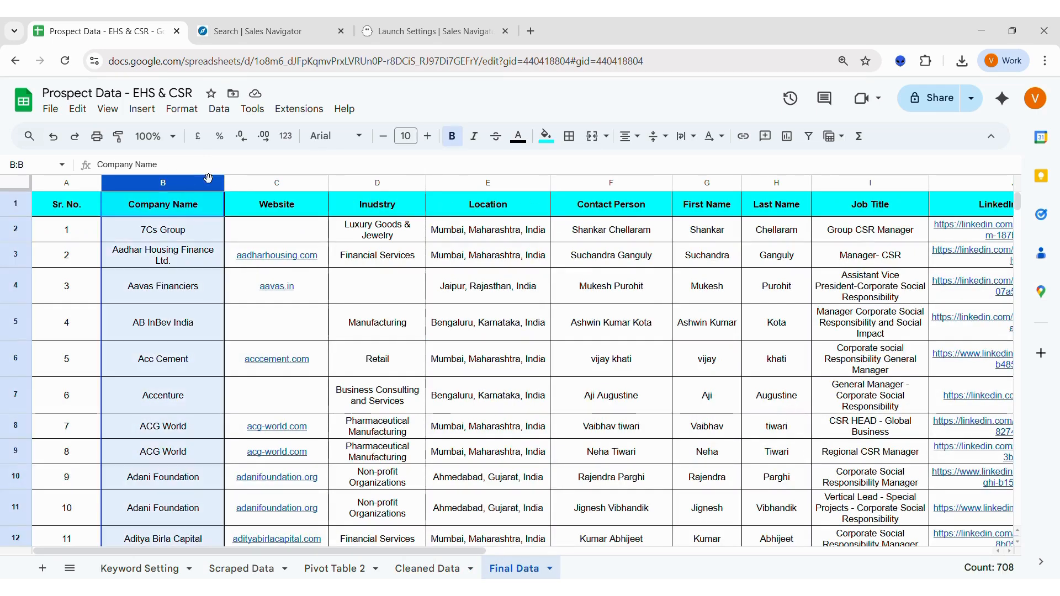
pyautogui.click(460, 182)
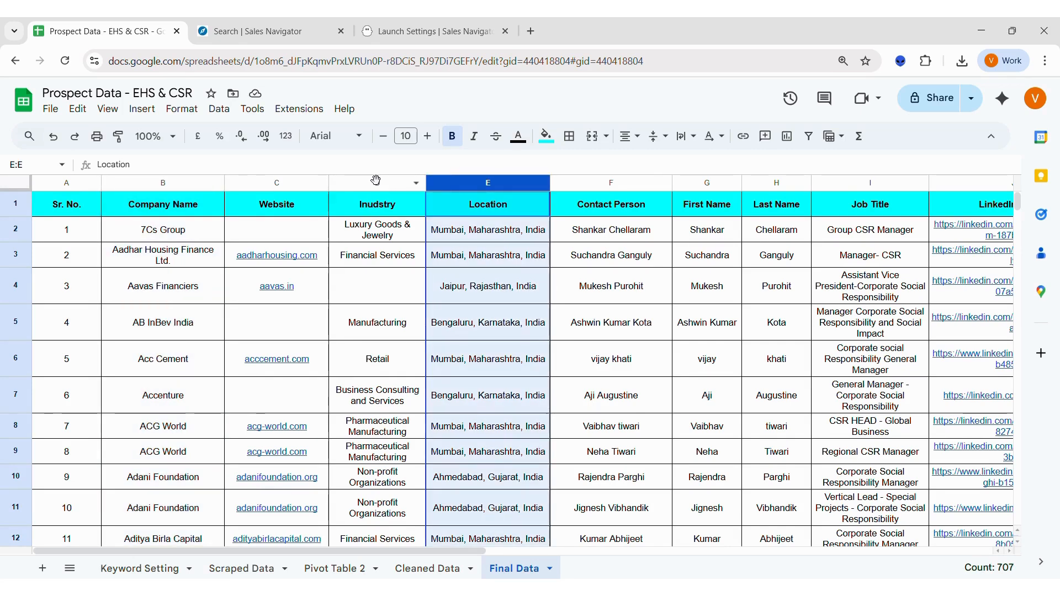
pyautogui.click(376, 183)
pyautogui.click(725, 281)
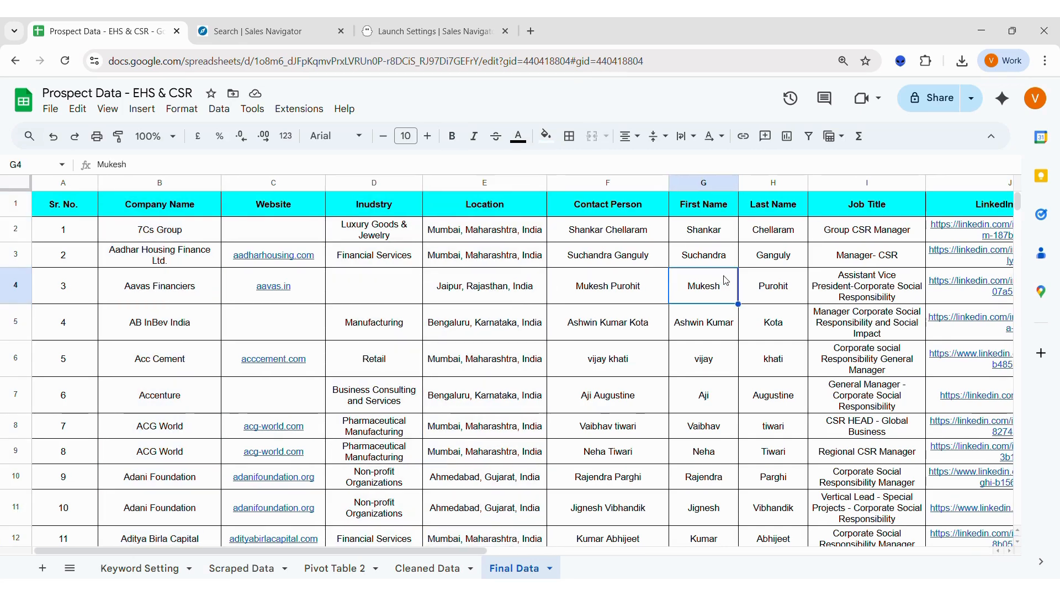
pyautogui.hscroll(5, 724, 281)
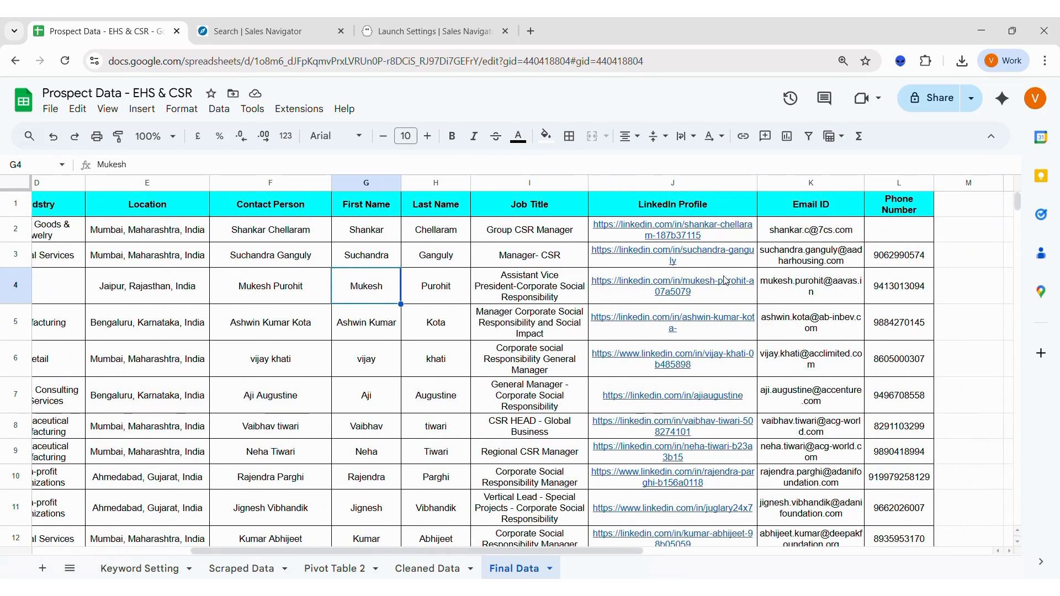
pyautogui.hscroll(-5, 724, 280)
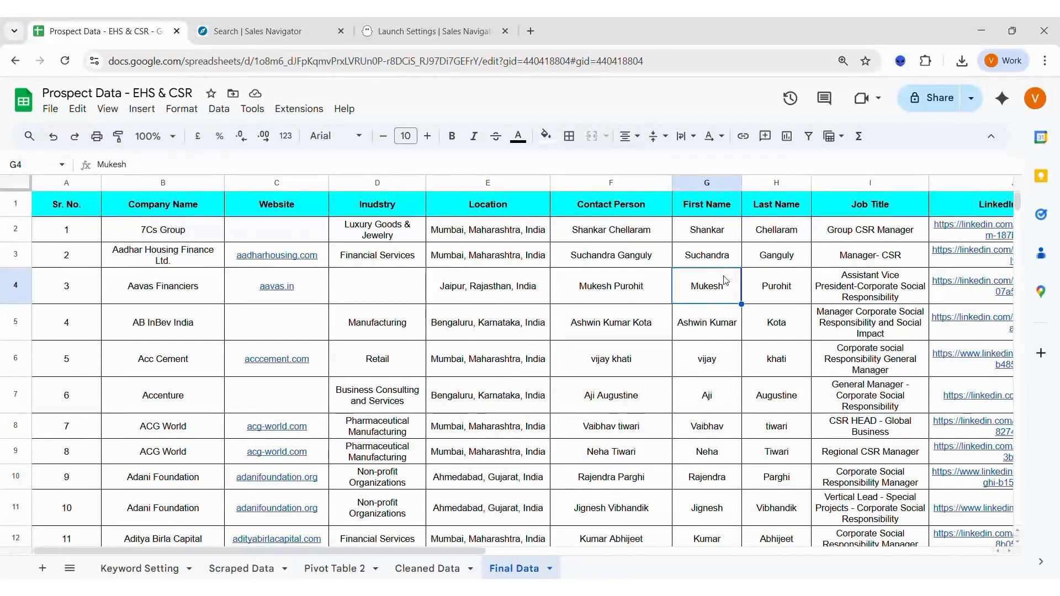
# Look down through the prospect rows of the Final Data sheet and return to its first rows
pyautogui.scroll(-15, 725, 281)
pyautogui.scroll(-10, 725, 280)
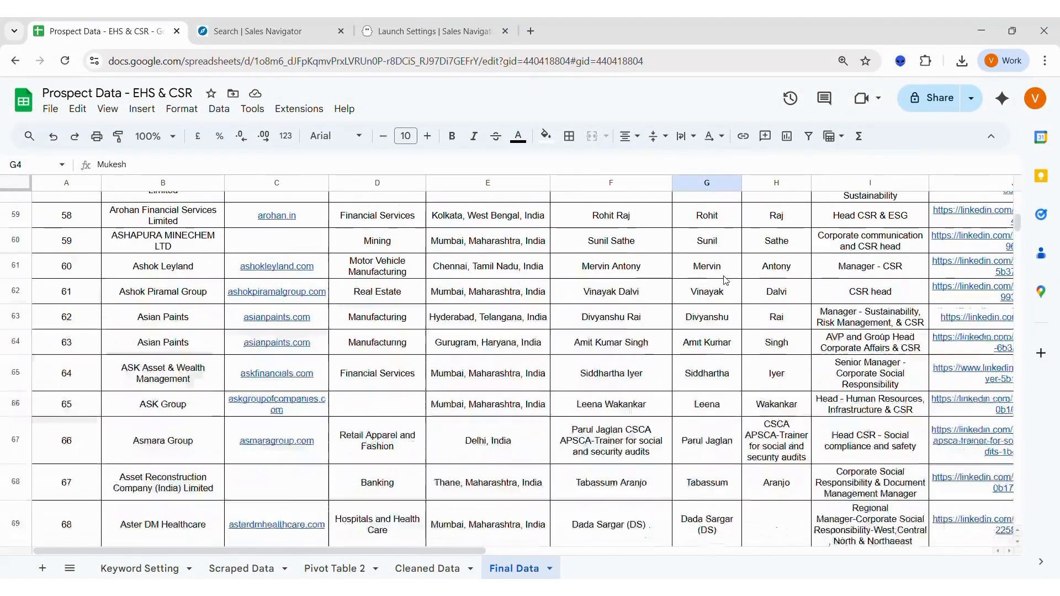
pyautogui.scroll(-2, 724, 280)
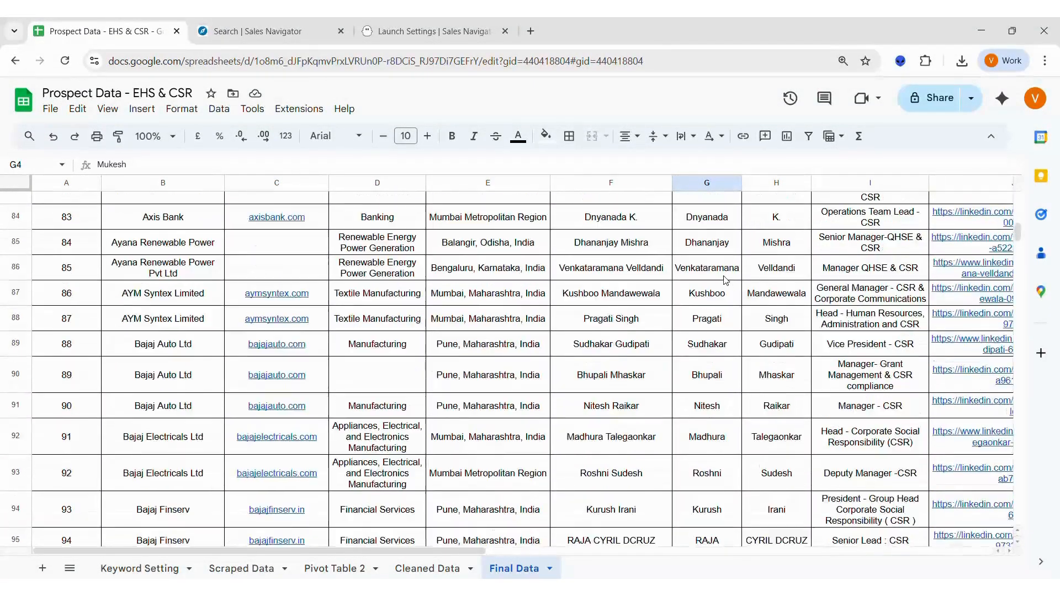
pyautogui.scroll(20, 725, 280)
pyautogui.scroll(5, 726, 280)
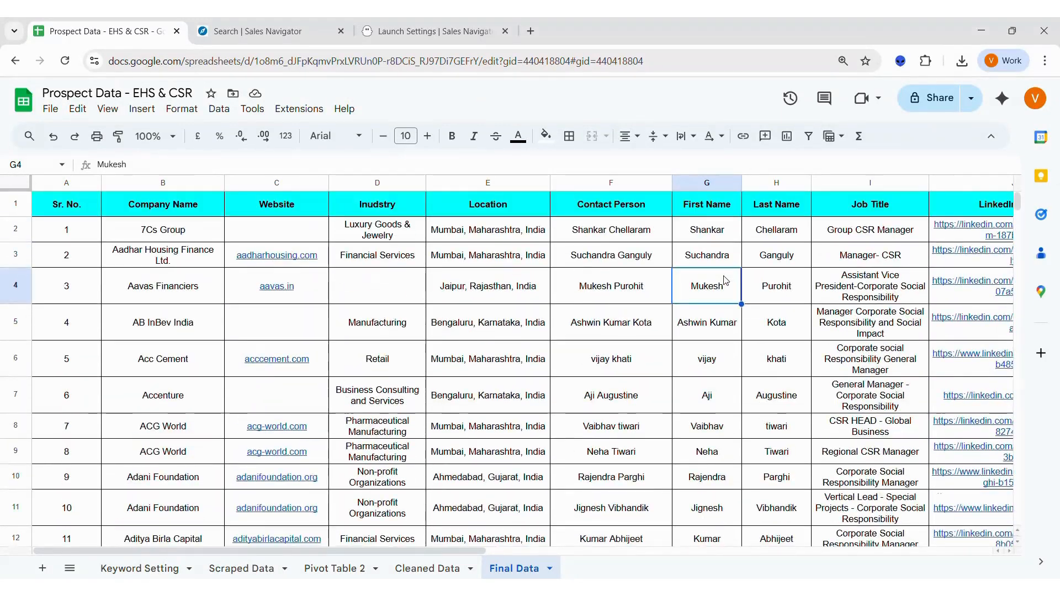